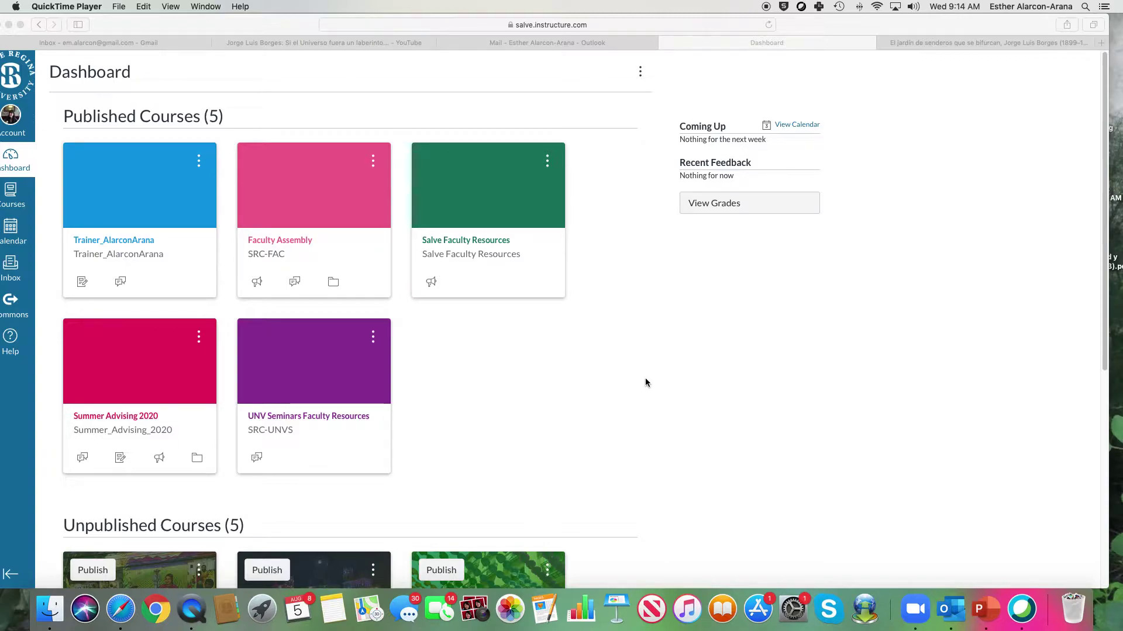
Open the Files area of the published trainer course.
mouse_move(129, 19)
mouse_down()
mouse_move(169, 23)
mouse_move(130, 9)
mouse_up()
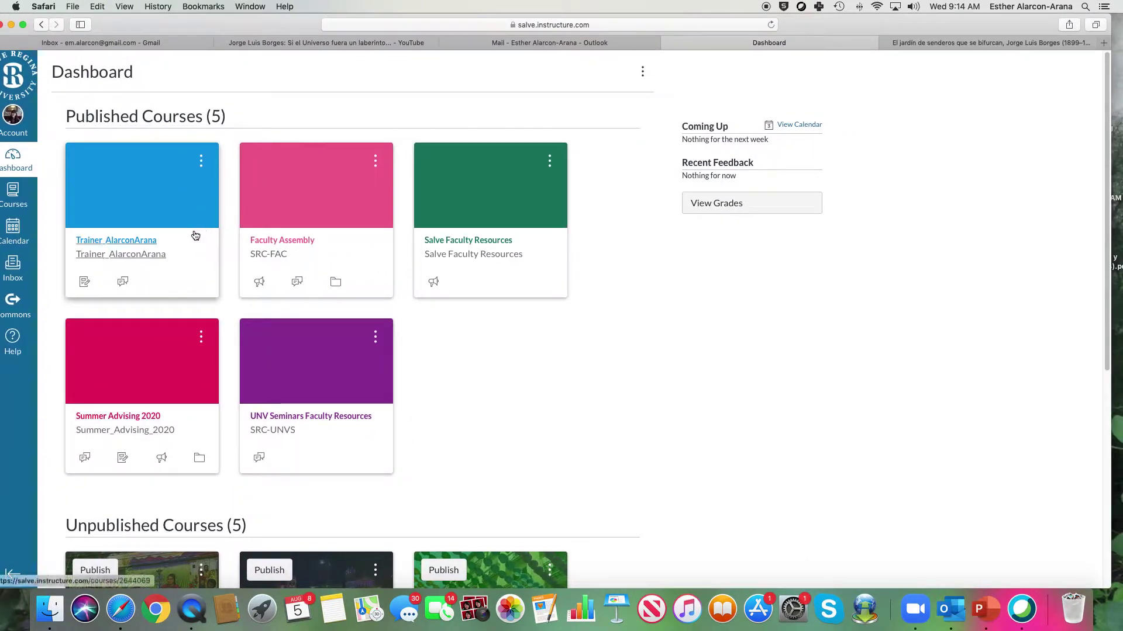
click(170, 212)
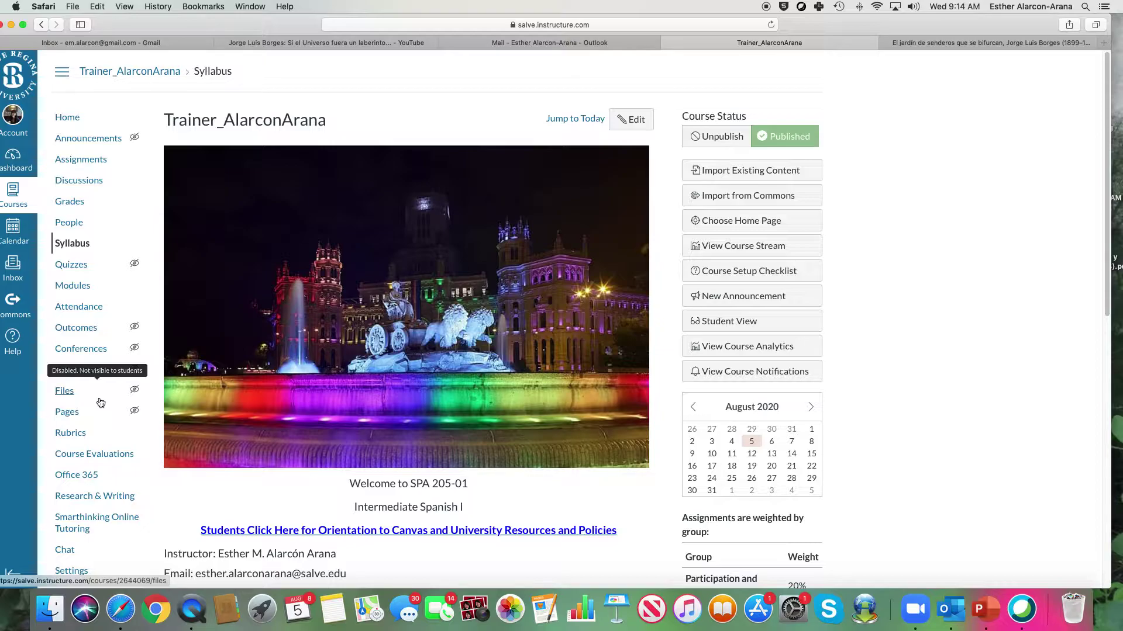
click(64, 393)
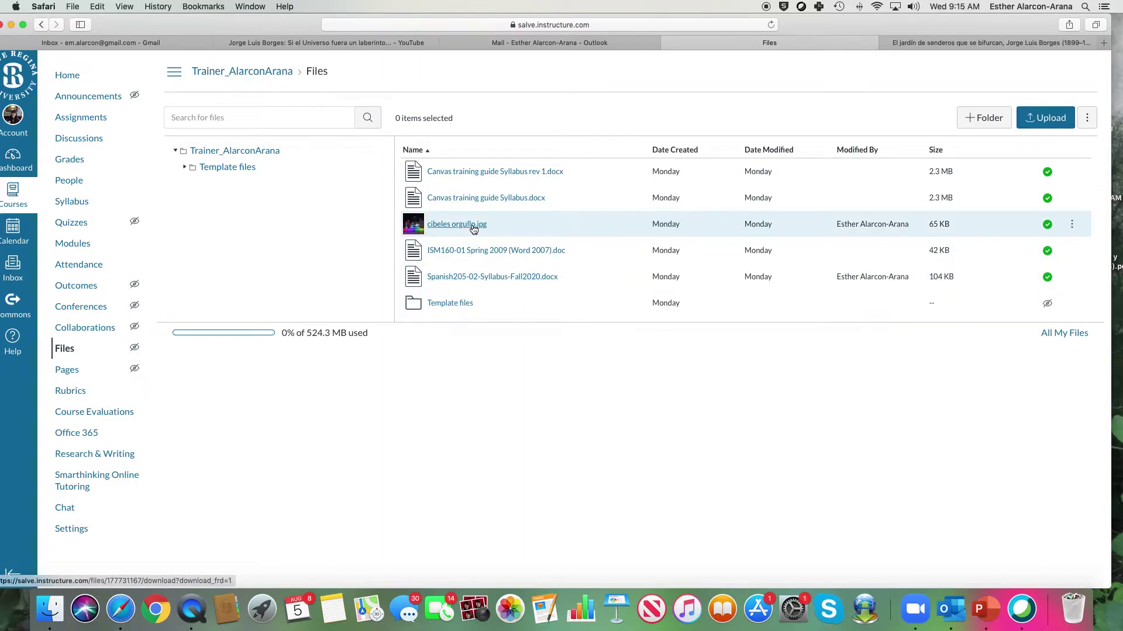
Create a folder named Class documents and move Spanish205-02-Syllabus-Fall2020.docx and cibeles orgullo.jpg into it.
click(987, 119)
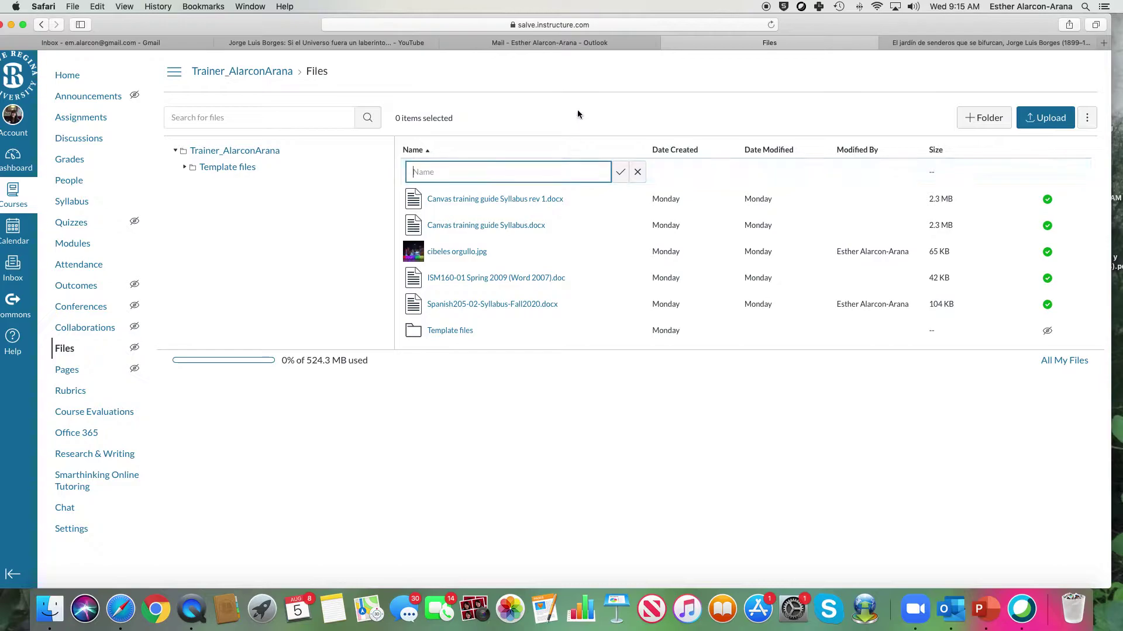
text(Class documents)
key(Return)
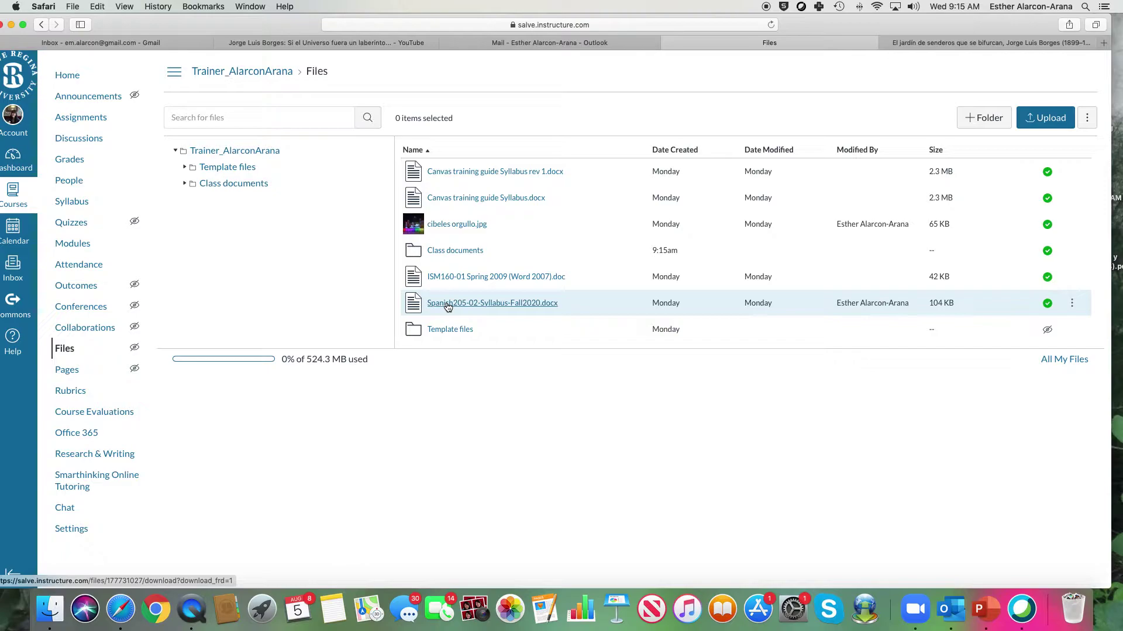
drag(448, 307, 457, 257)
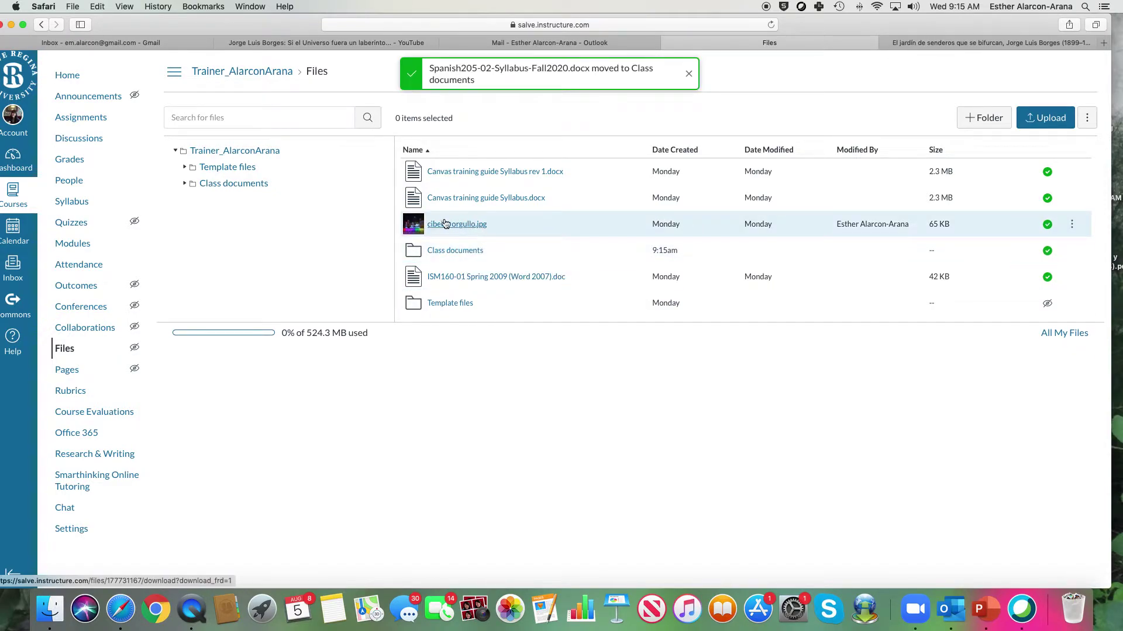
click(444, 251)
drag(445, 252, 444, 251)
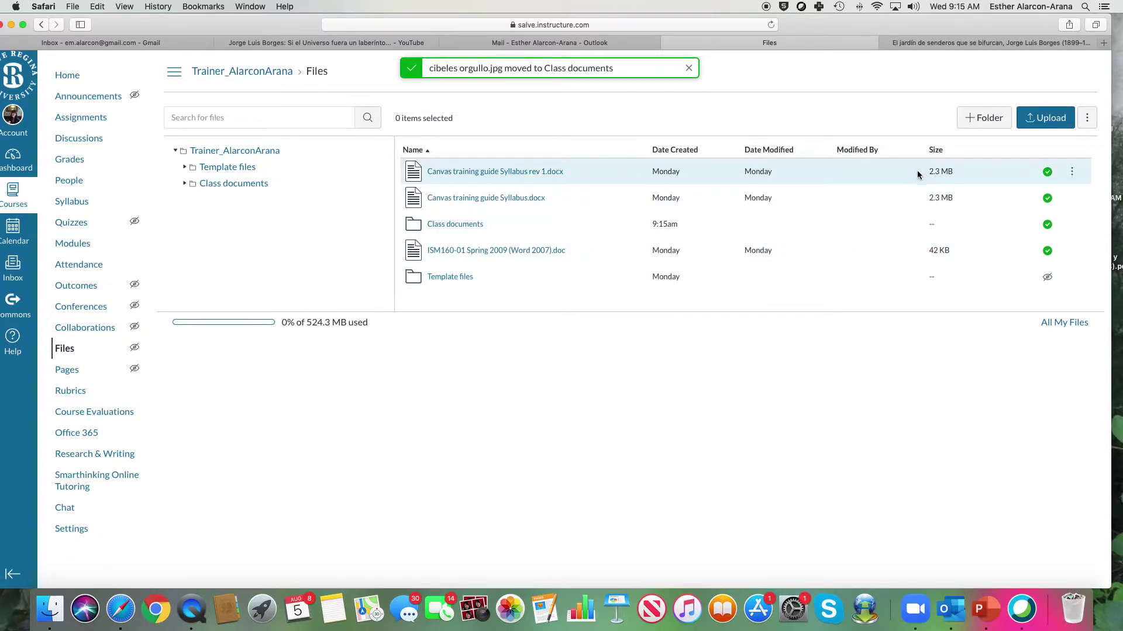
Create a folder named Canvas Documents and move both Canvas training guide syllabus files and the ISM160-01 Spring 2009 document into it.
click(968, 118)
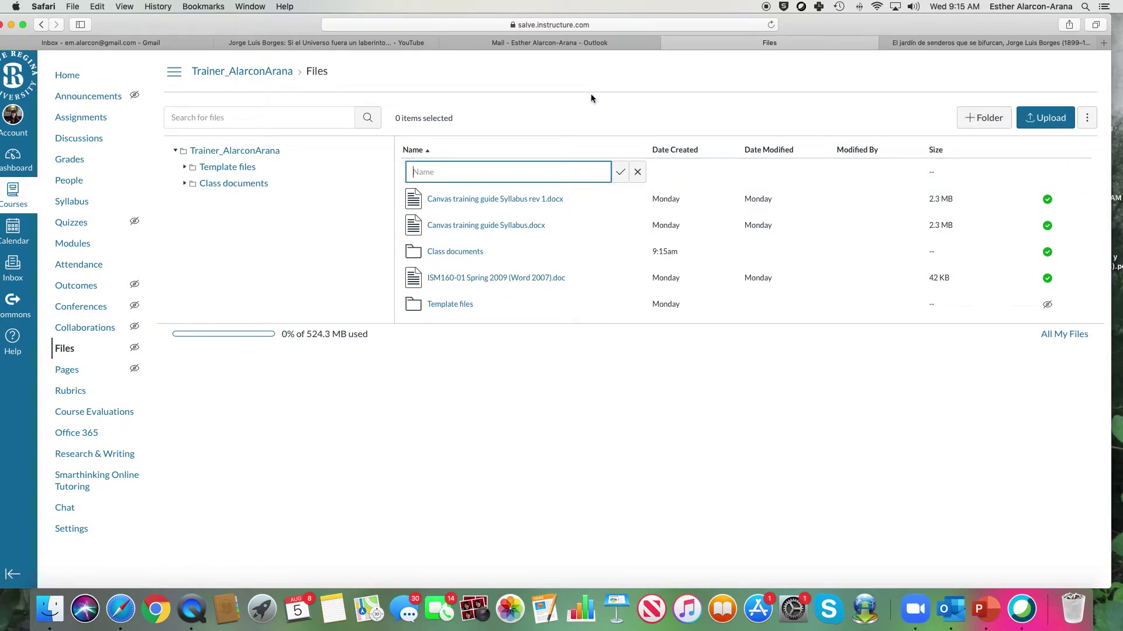
text(Canvas Documents)
key(Return)
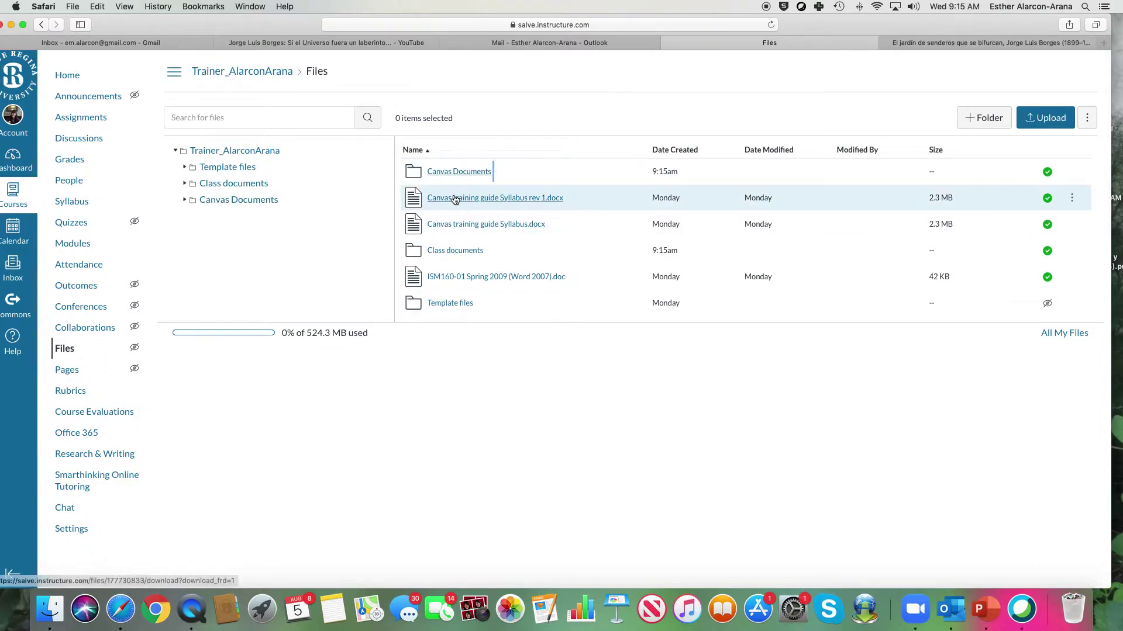
drag(454, 202, 459, 172)
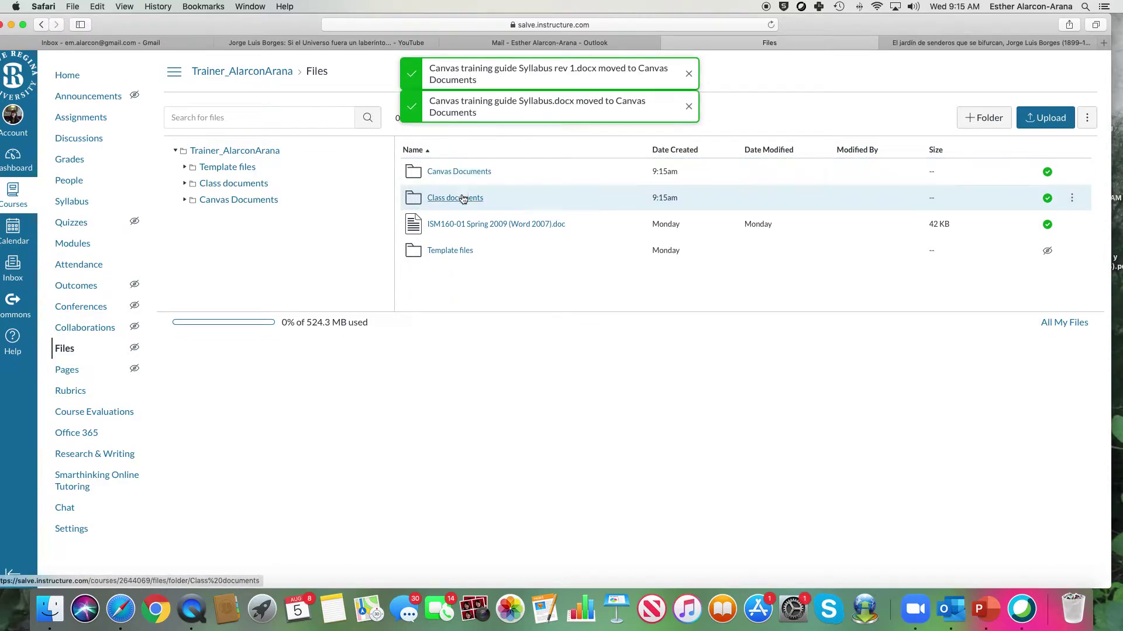
drag(459, 226, 468, 170)
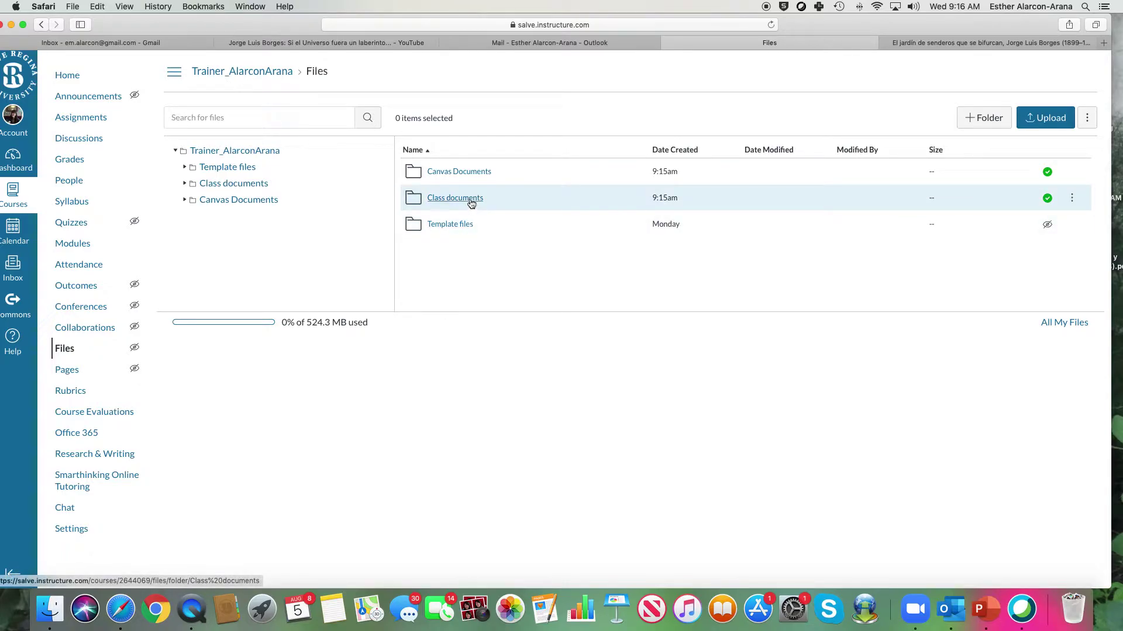
Create three folders in the course files named Chapter 1, Chapter 2 and Chapter 3.
click(986, 119)
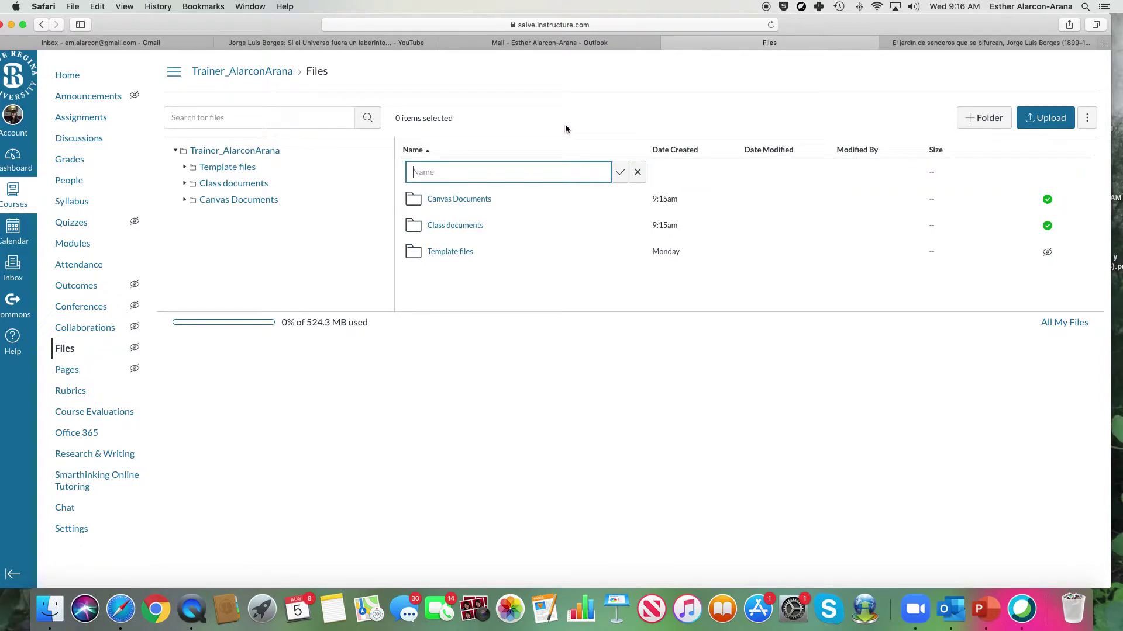
text(Chapter 1)
key(Return)
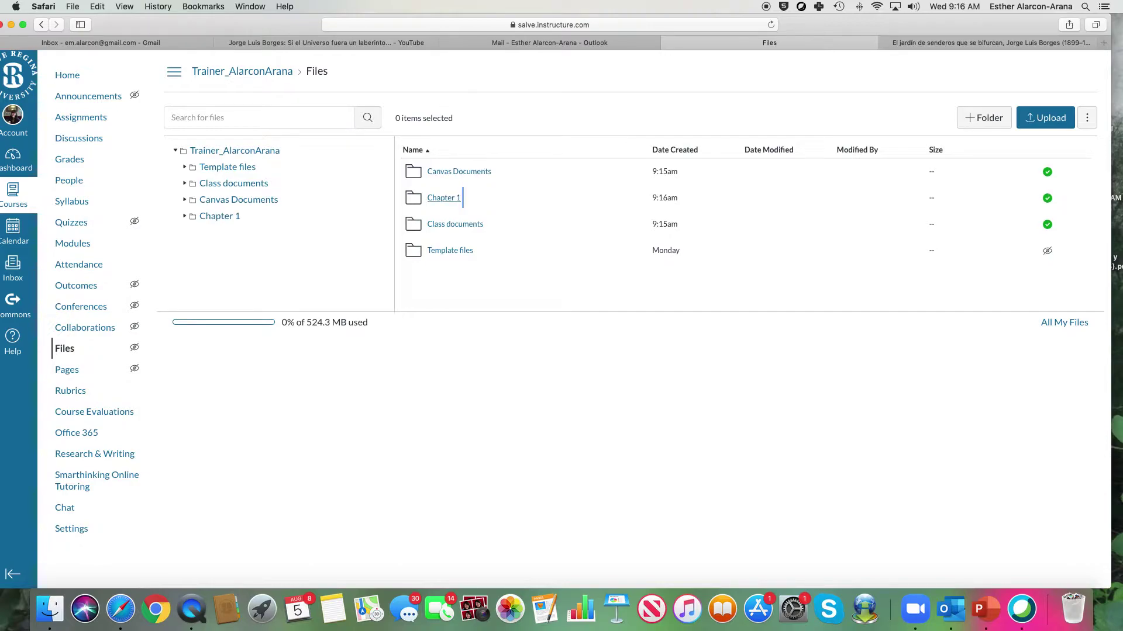
click(969, 116)
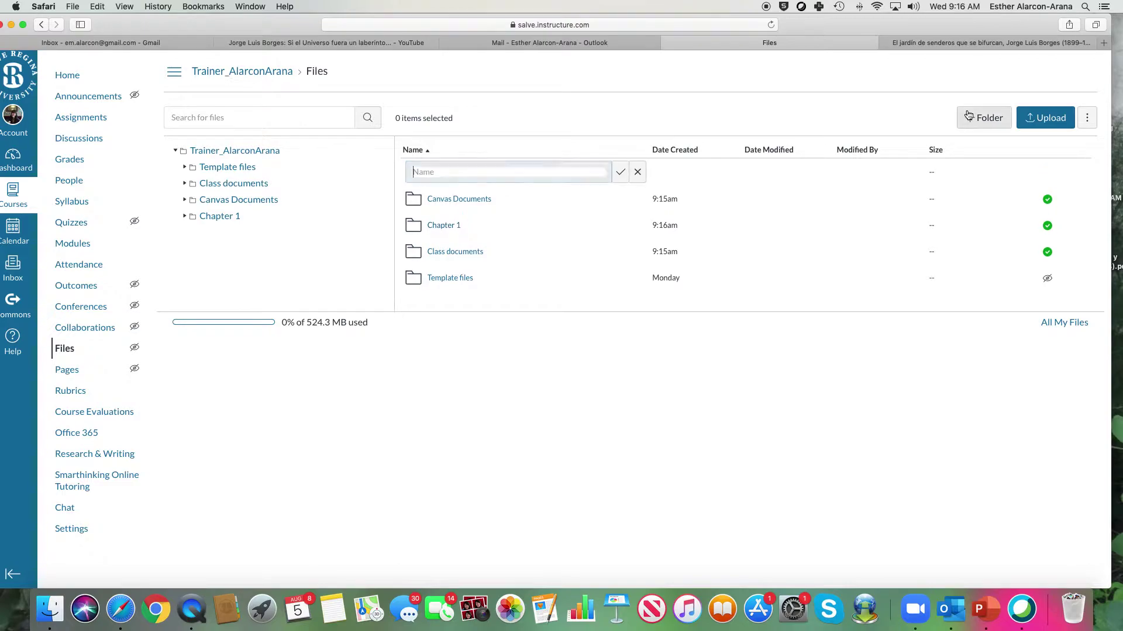
text(Chapter 2)
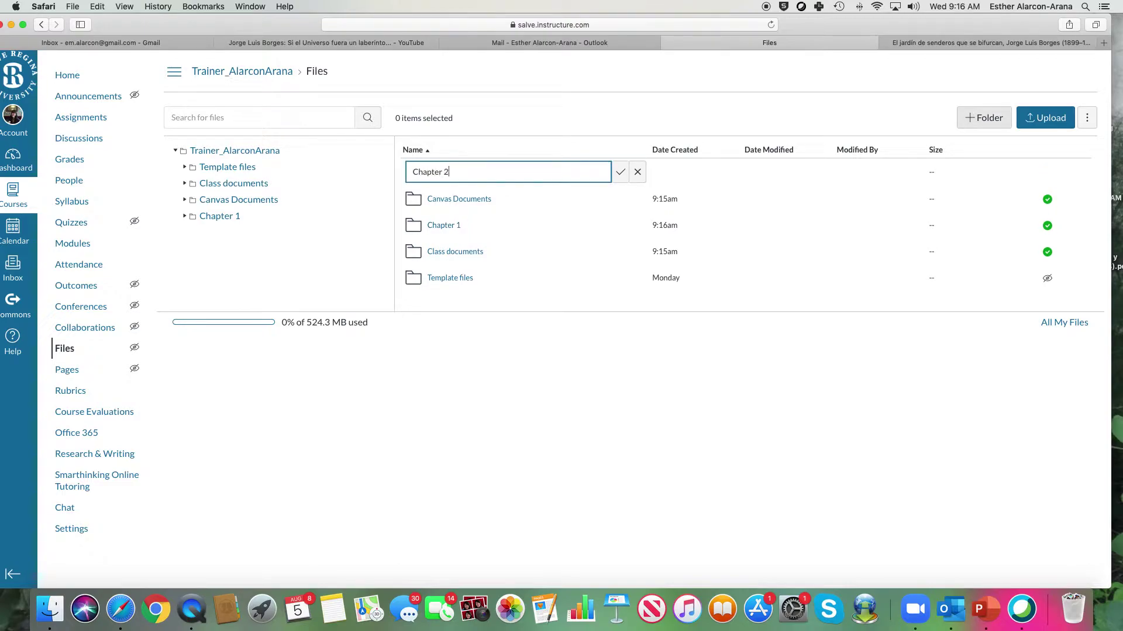
key(Return)
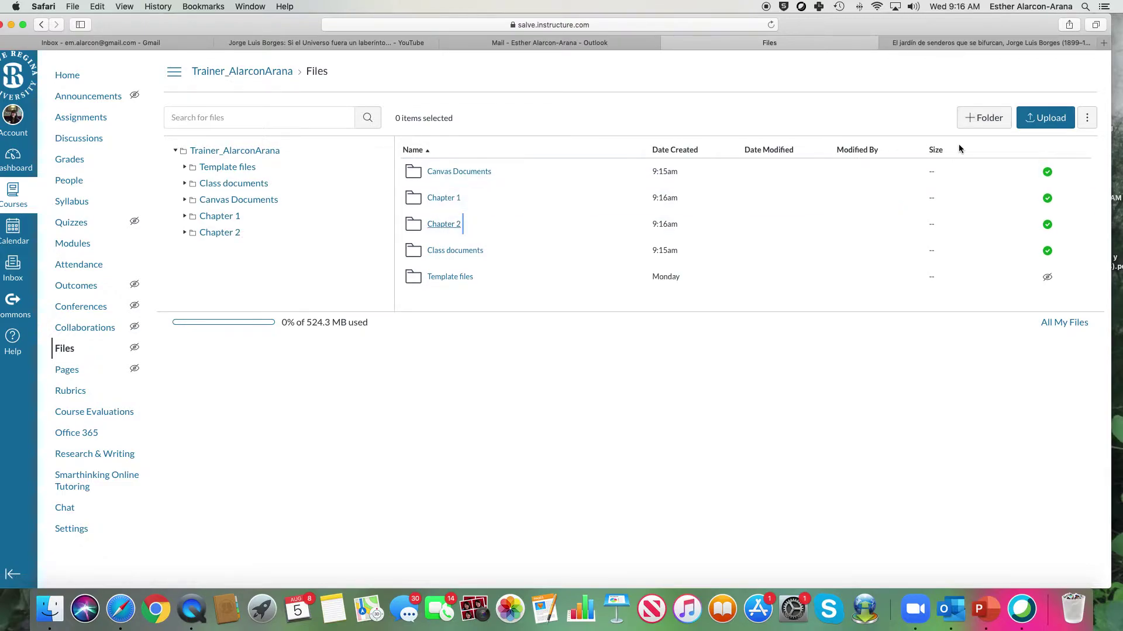
click(985, 119)
text(Chapter 3)
key(Return)
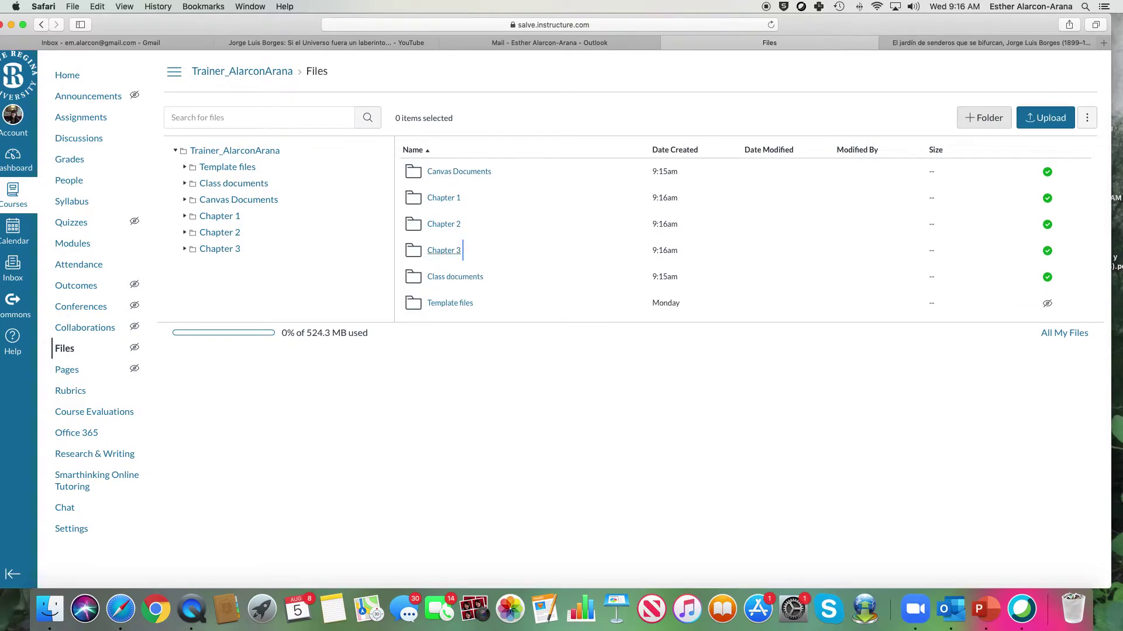
Add two more course folders named Chapter 4 and Chapter 5.
click(984, 118)
text(Chapter 4)
key(Return)
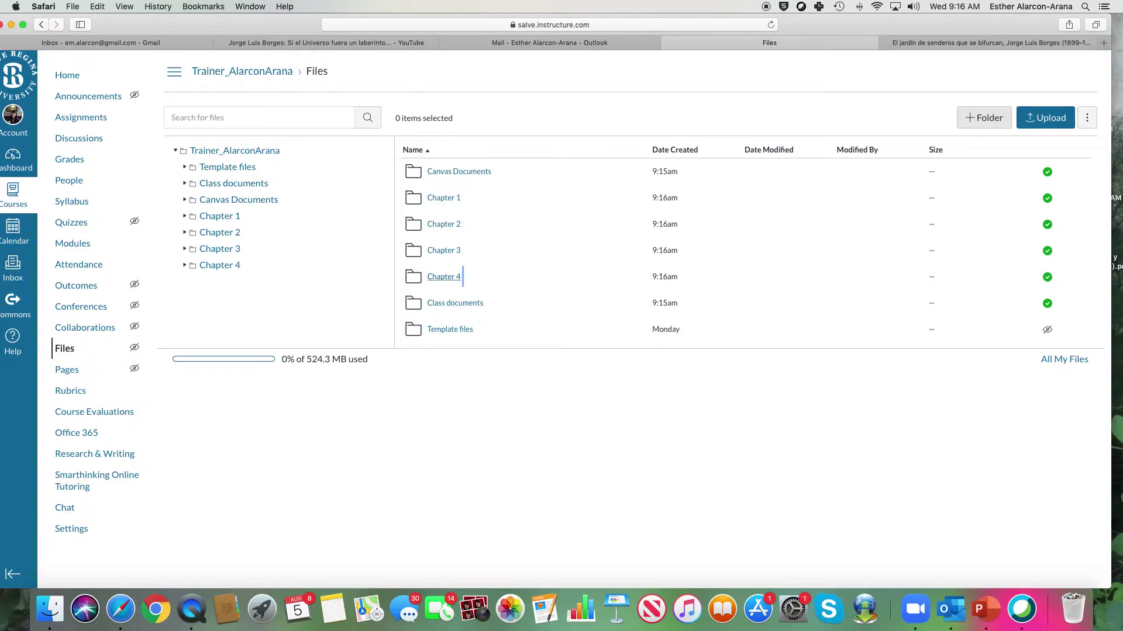
click(973, 119)
text(Ch)
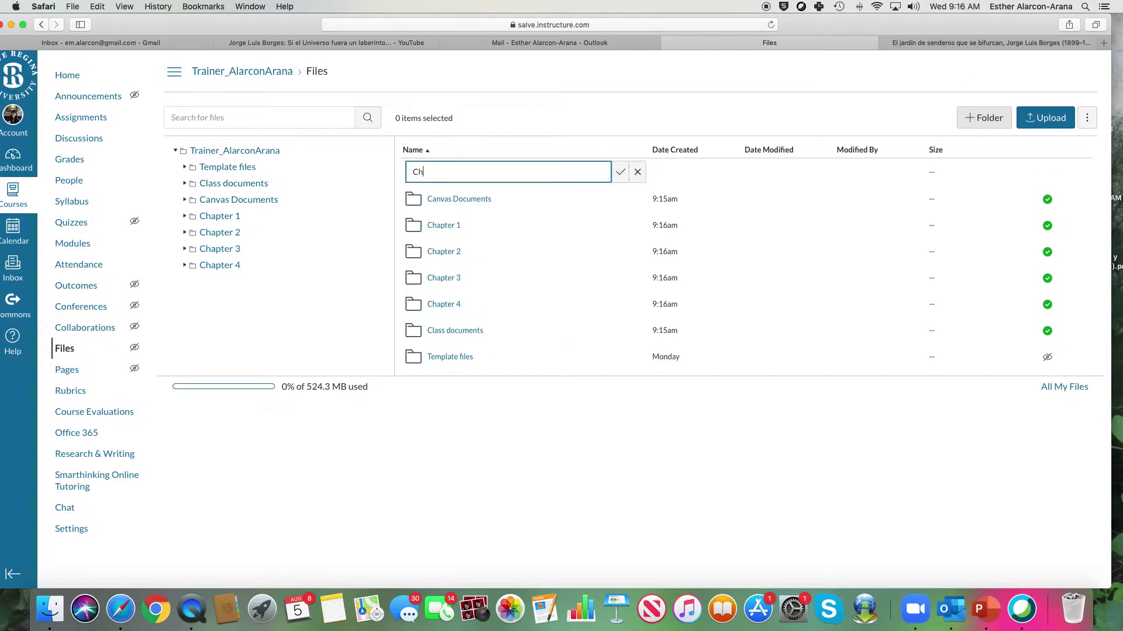
text(apter 5)
key(Return)
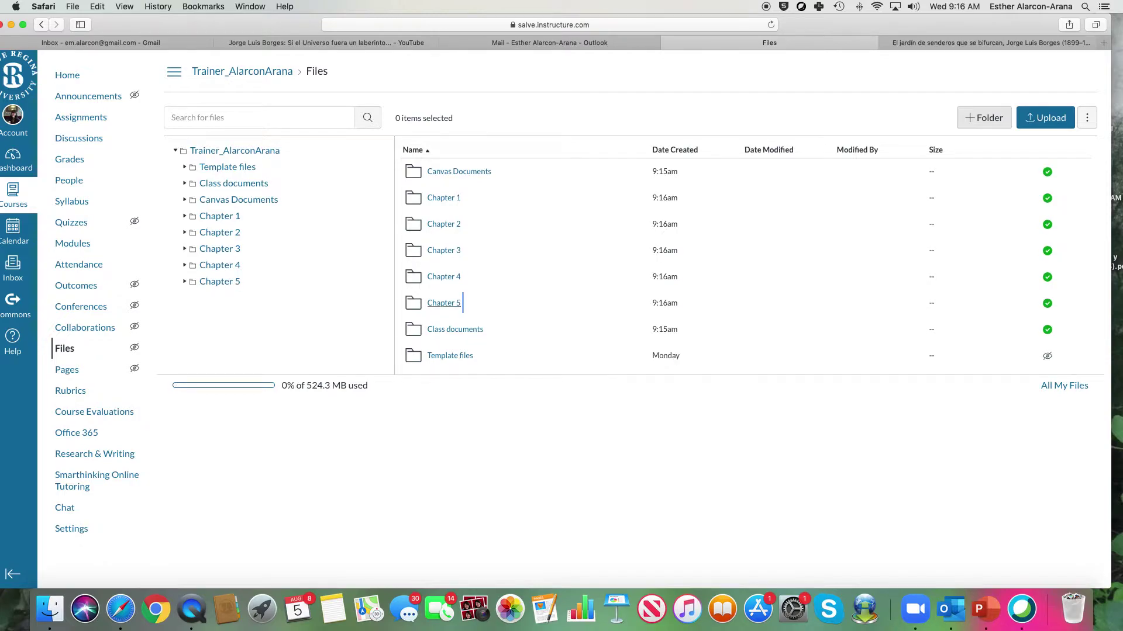
Create a course folder named Rubrics.
click(989, 121)
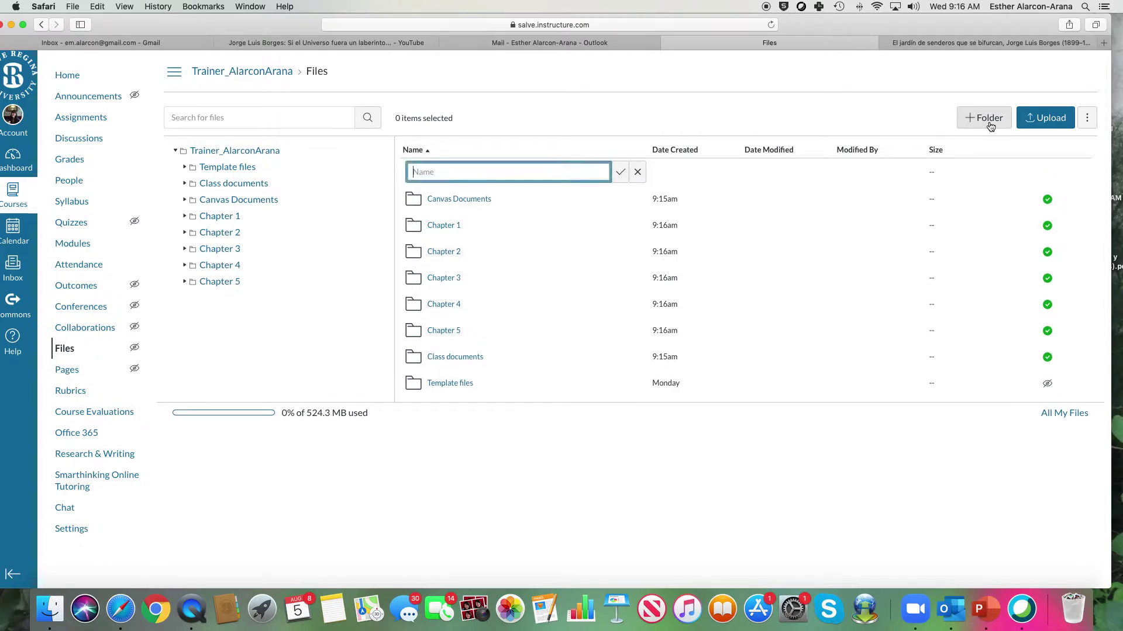
text(Rubrics)
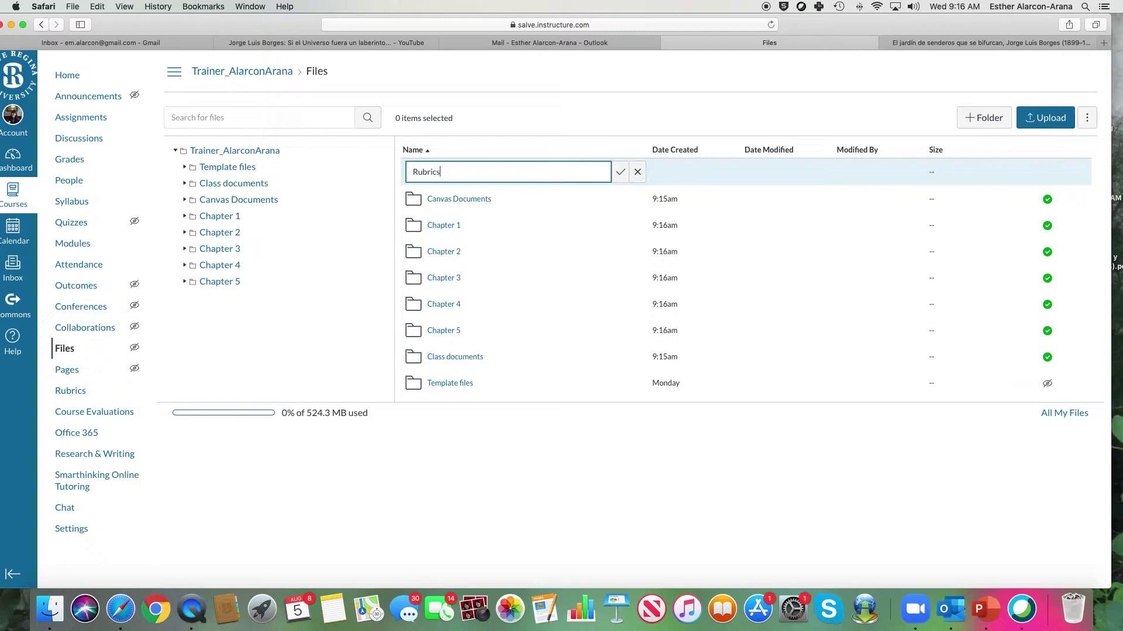
key(Return)
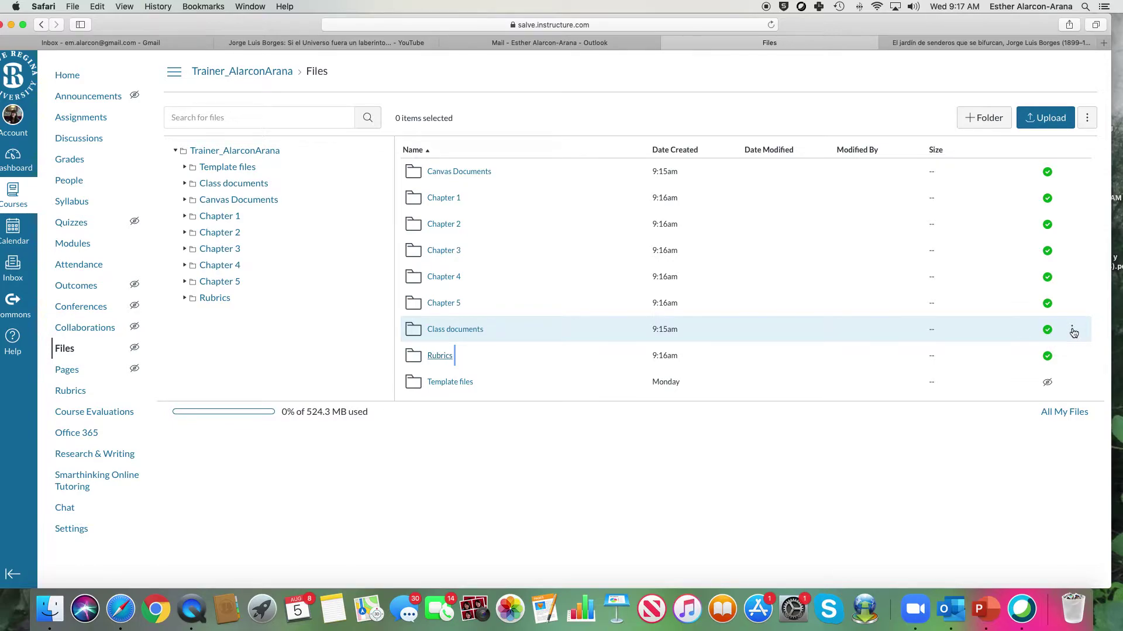
Rename the Class documents folder as 1. Class documents.
click(1073, 331)
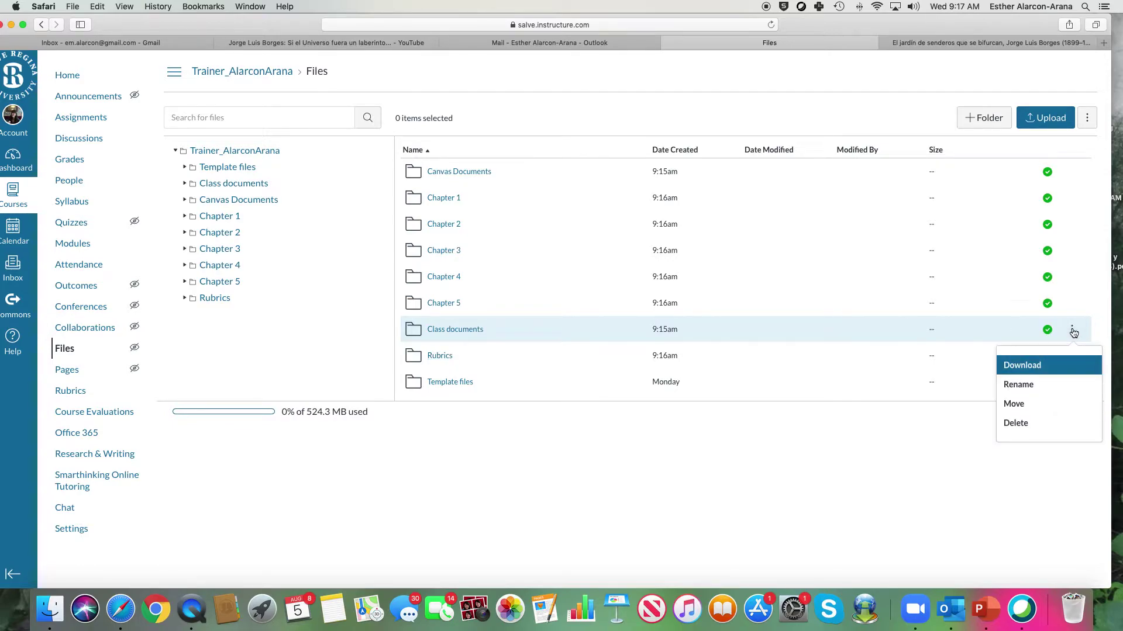
click(1049, 385)
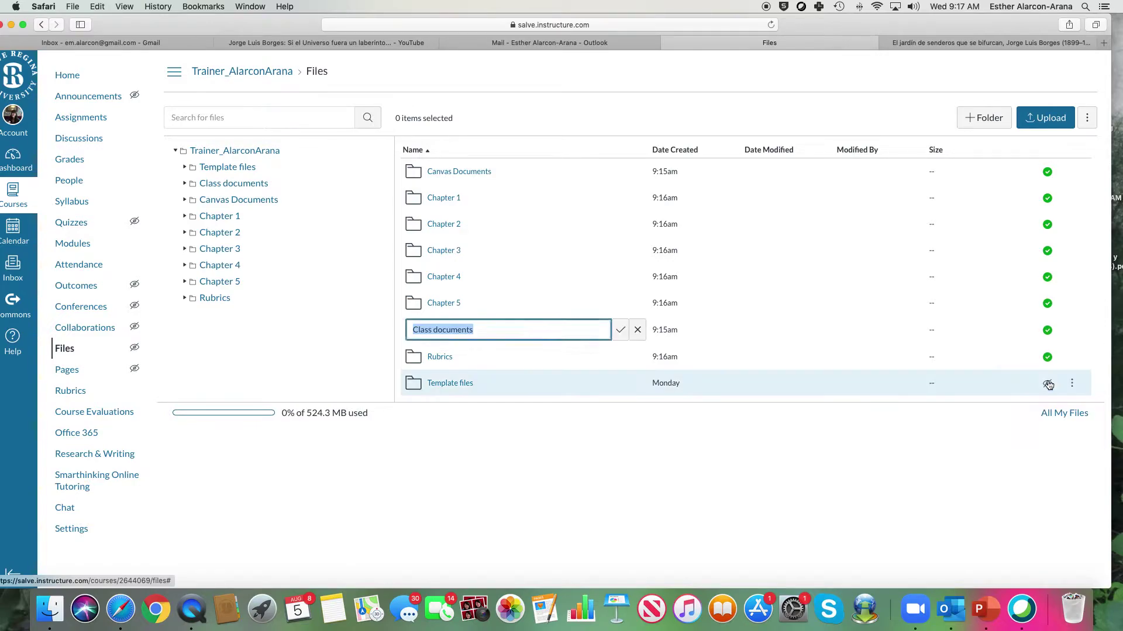
click(414, 330)
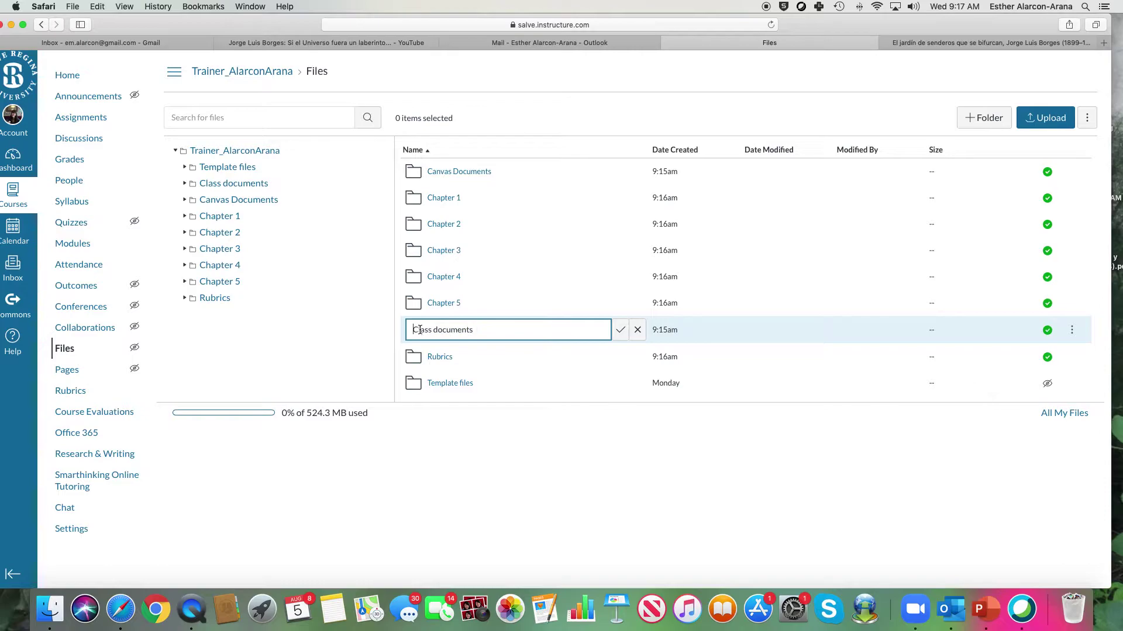
text(1.)
key(Return)
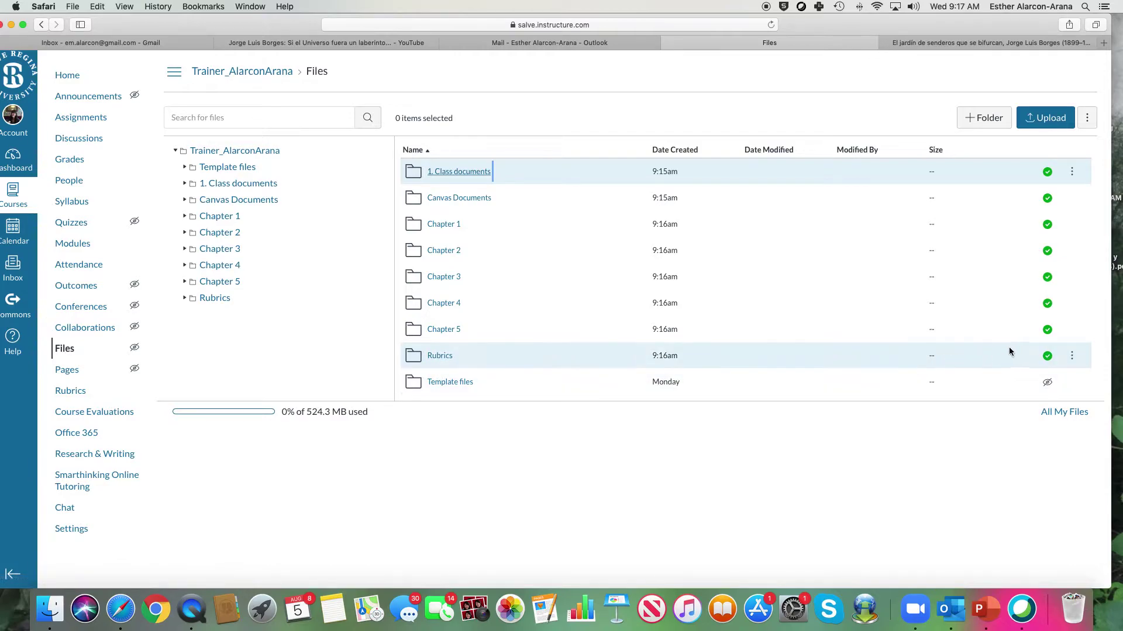
Rename the Rubrics folder as 2. Rubrics.
click(1072, 356)
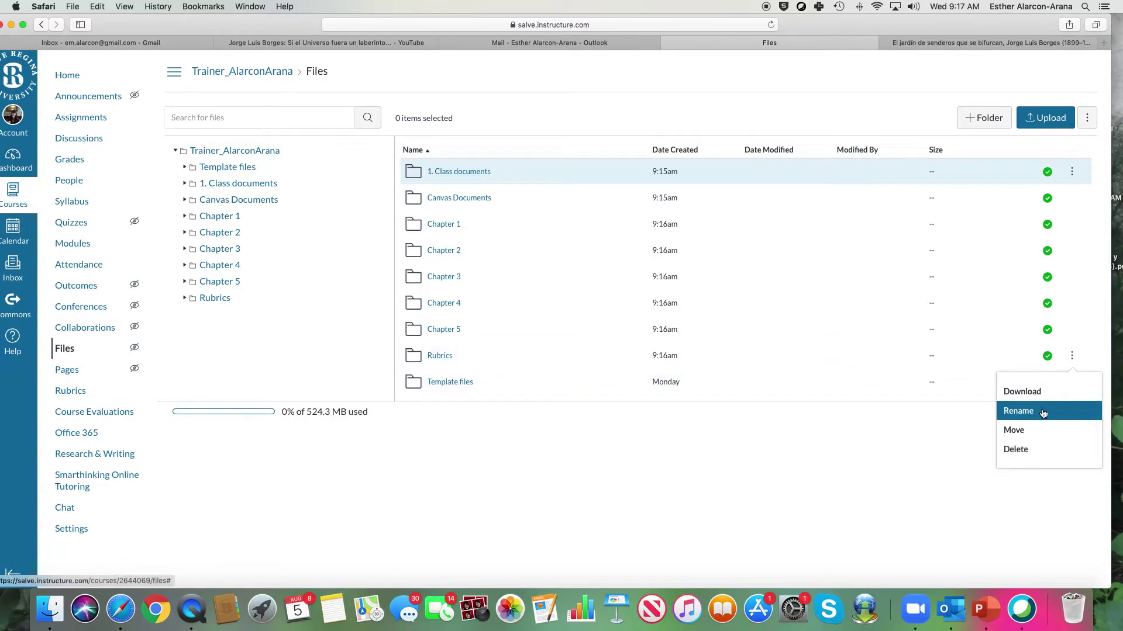
click(1025, 411)
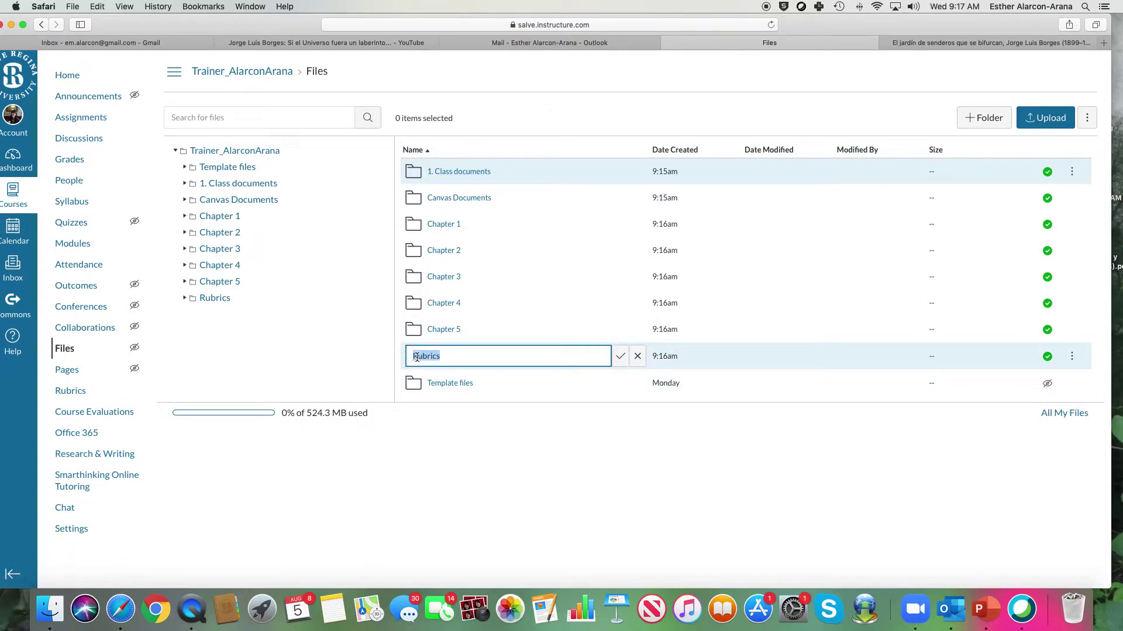
text(2.)
key(Return)
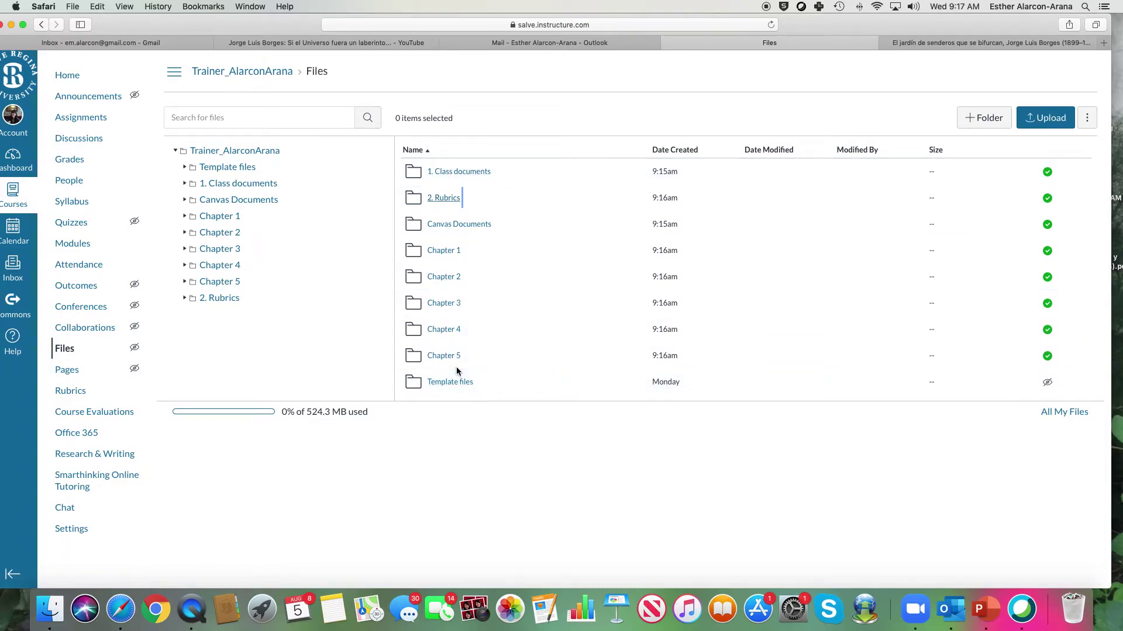
Upload the SPA 1xx-2xx-Participation Rubric document from SALVE REGINA > SPAN 205 > 2. Documents > Rubrics to the course files.
click(1043, 120)
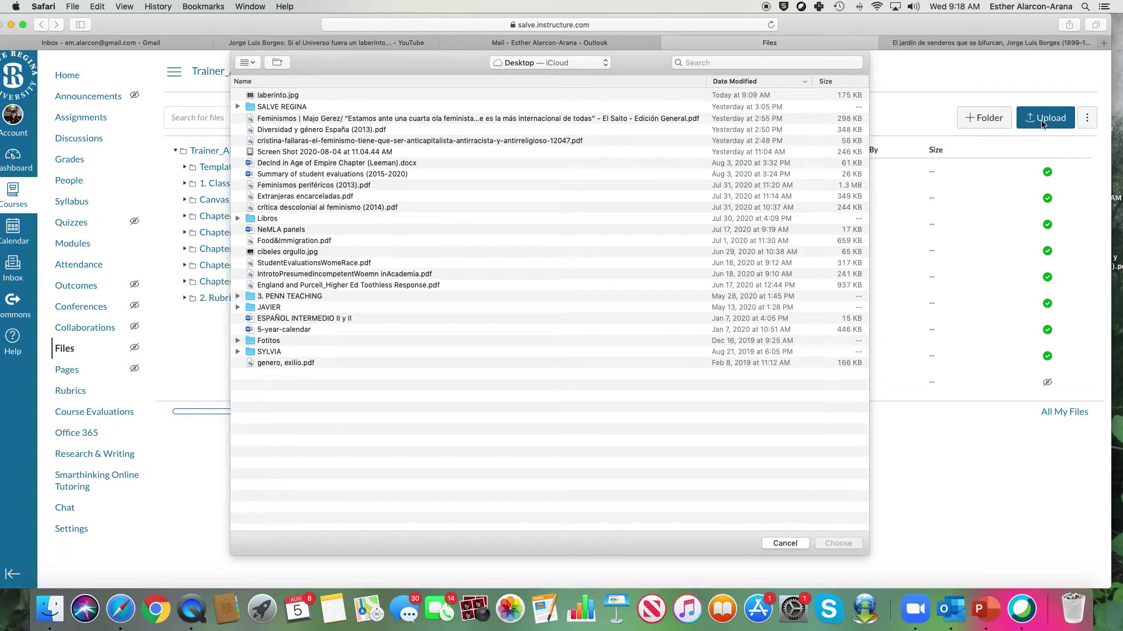
double_click(276, 106)
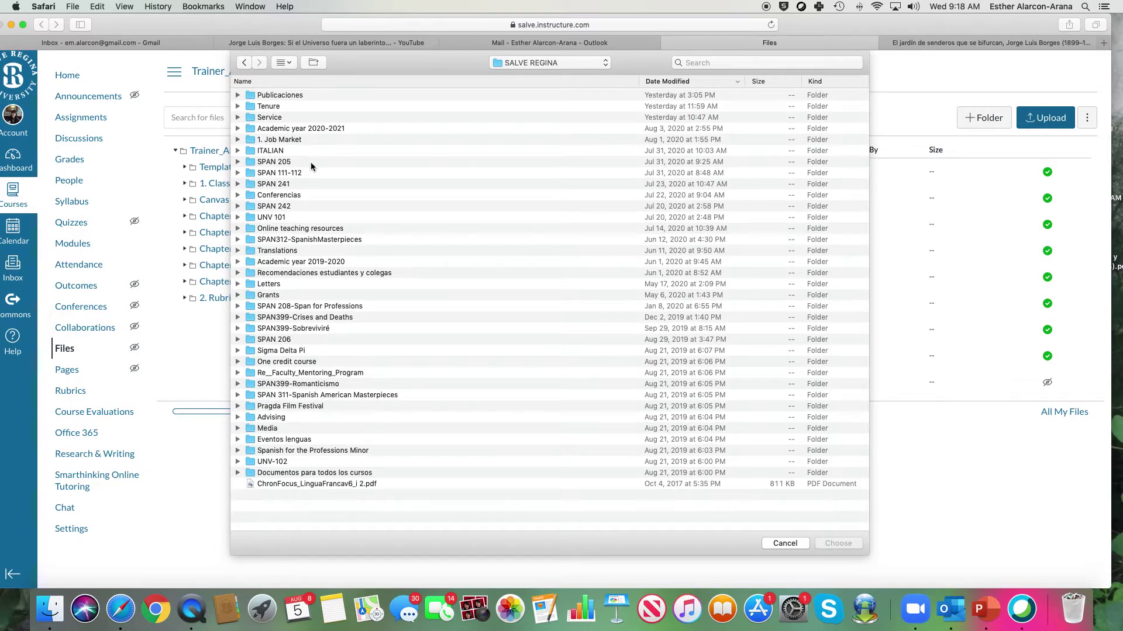
double_click(272, 162)
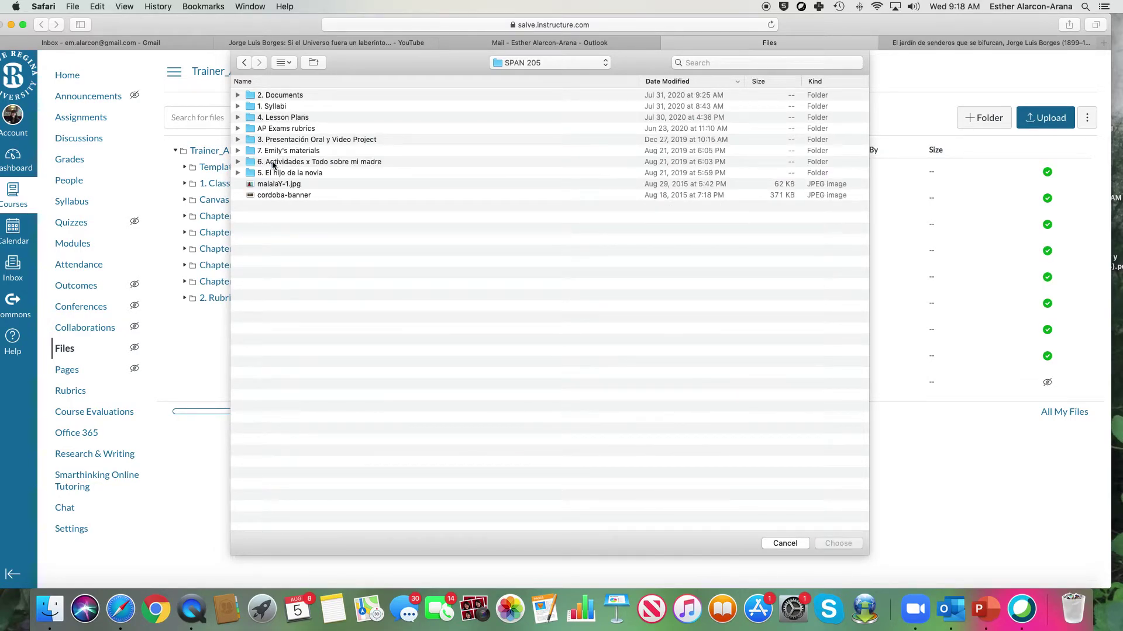
double_click(281, 96)
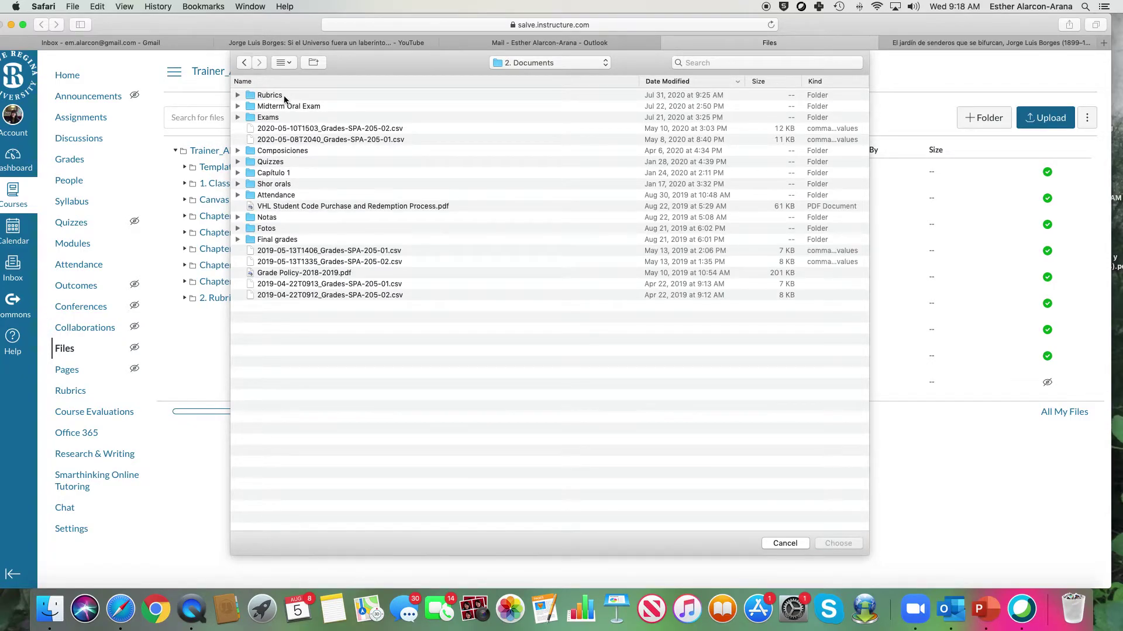
double_click(284, 95)
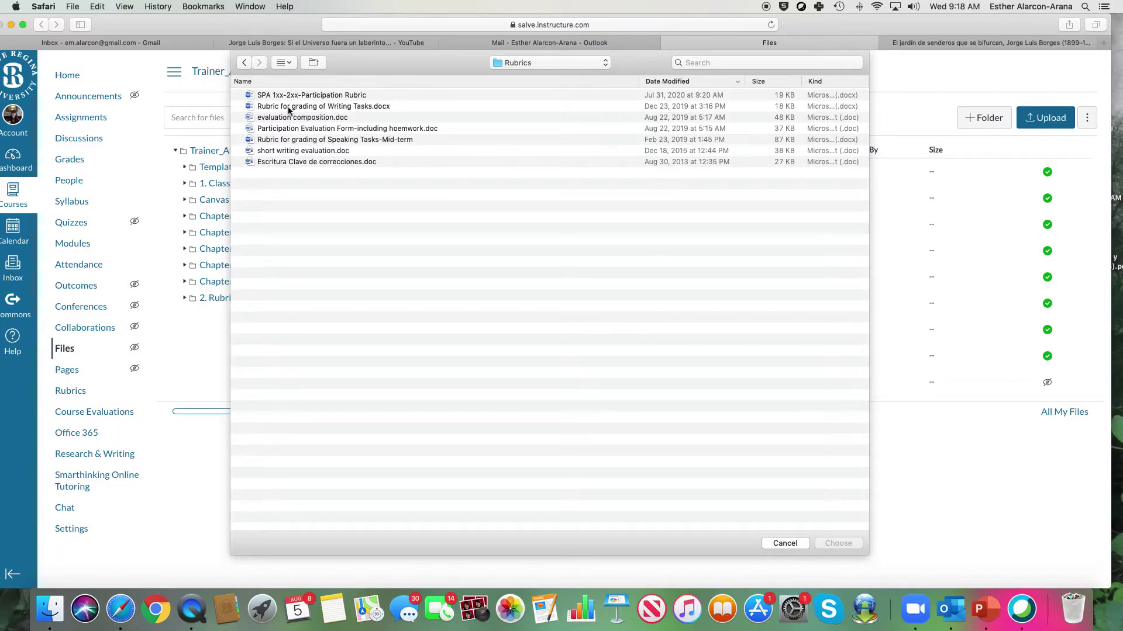
click(335, 97)
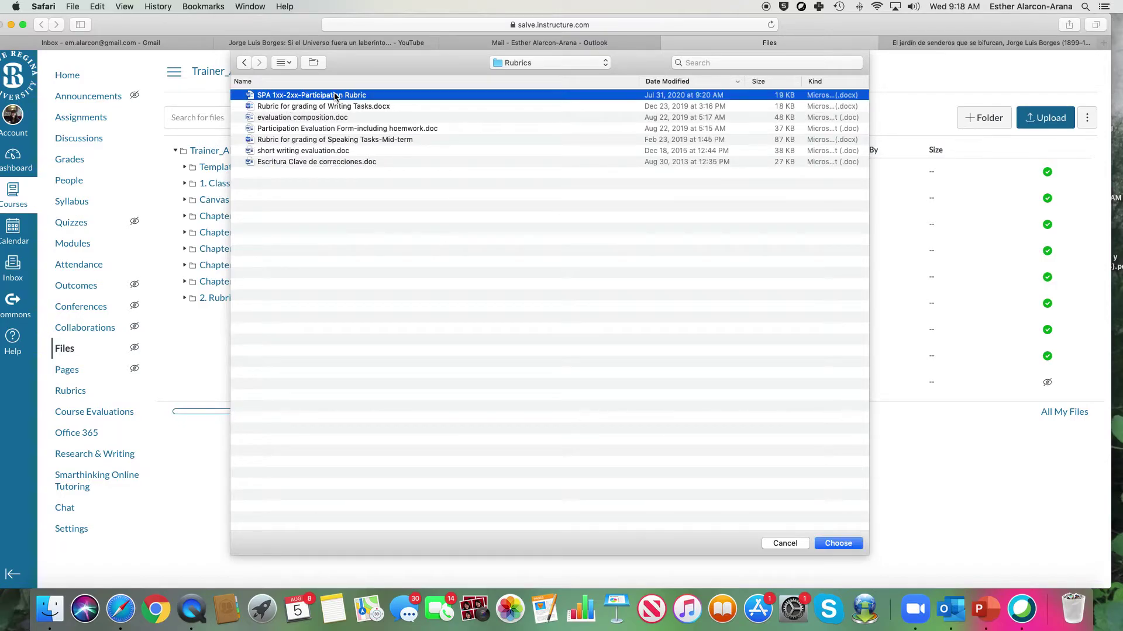
click(840, 543)
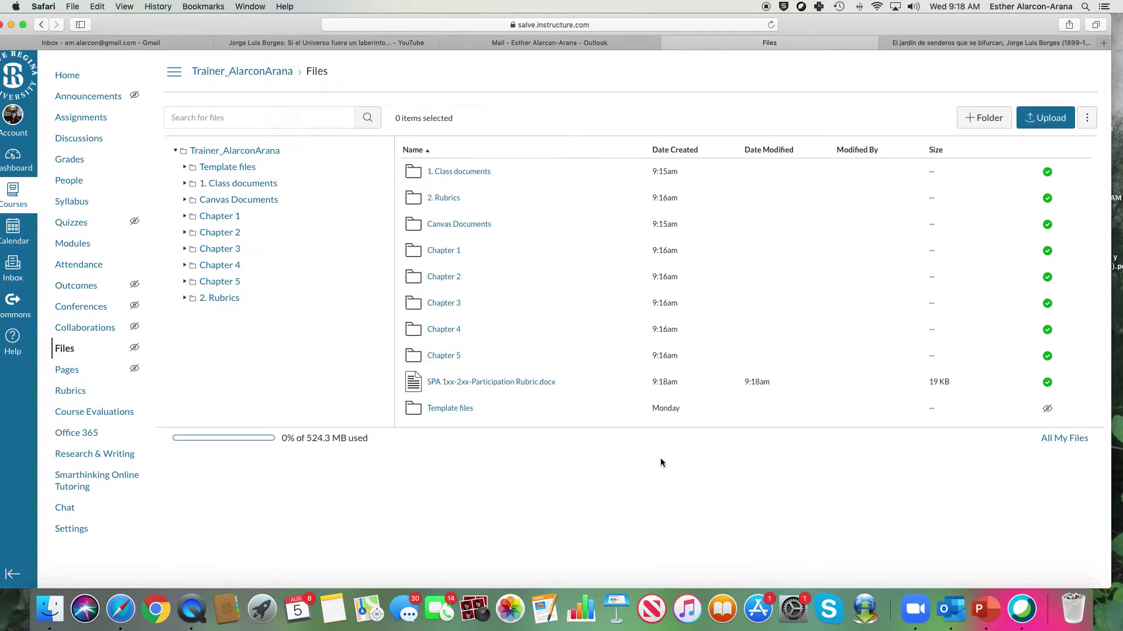
Move SPA 1xx-2xx-Participation Rubric.docx into the 2. Rubrics folder and open that folder.
drag(439, 385, 466, 198)
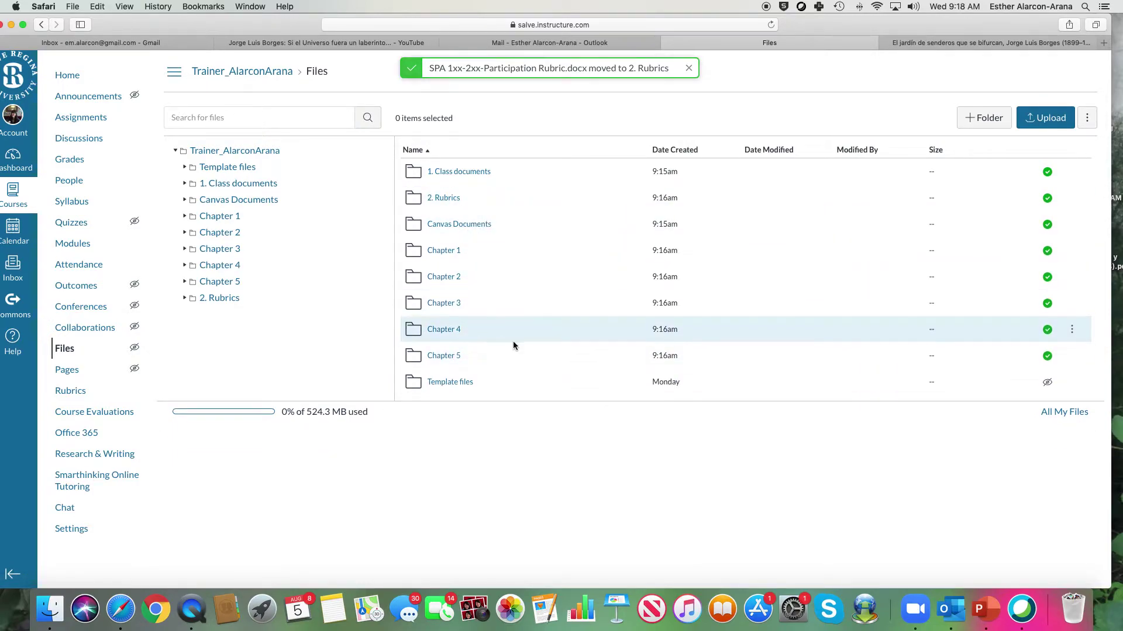
click(442, 202)
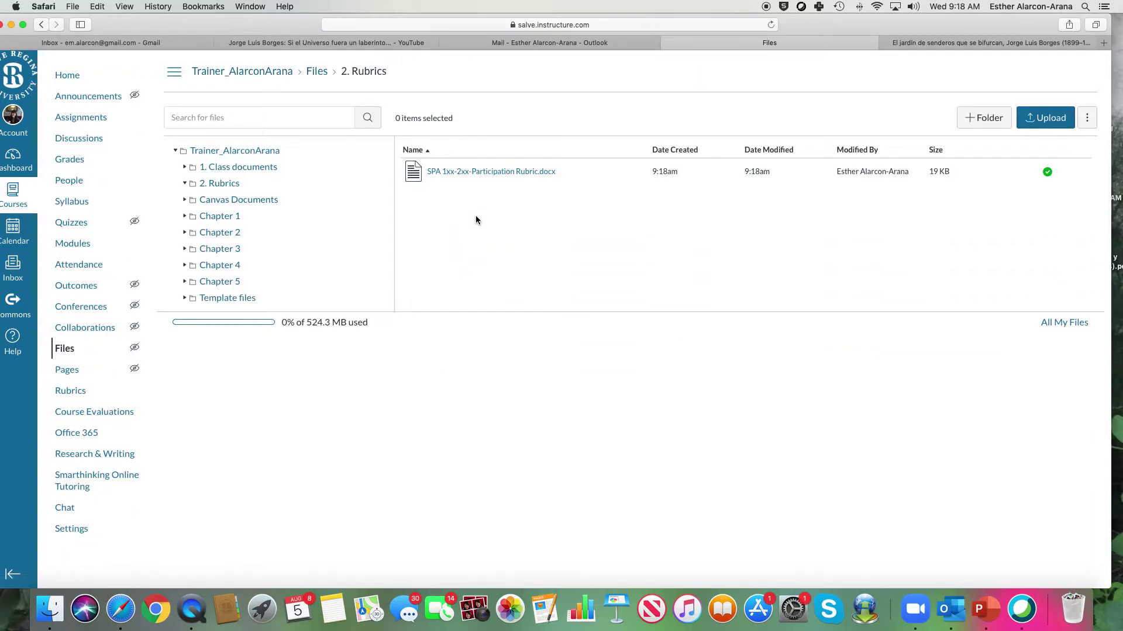
Uncover the desktop beside the browser and open SALVE REGINA > SPAN 205 > 2. Documents > Rubrics in Finder.
drag(250, 23, 480, 34)
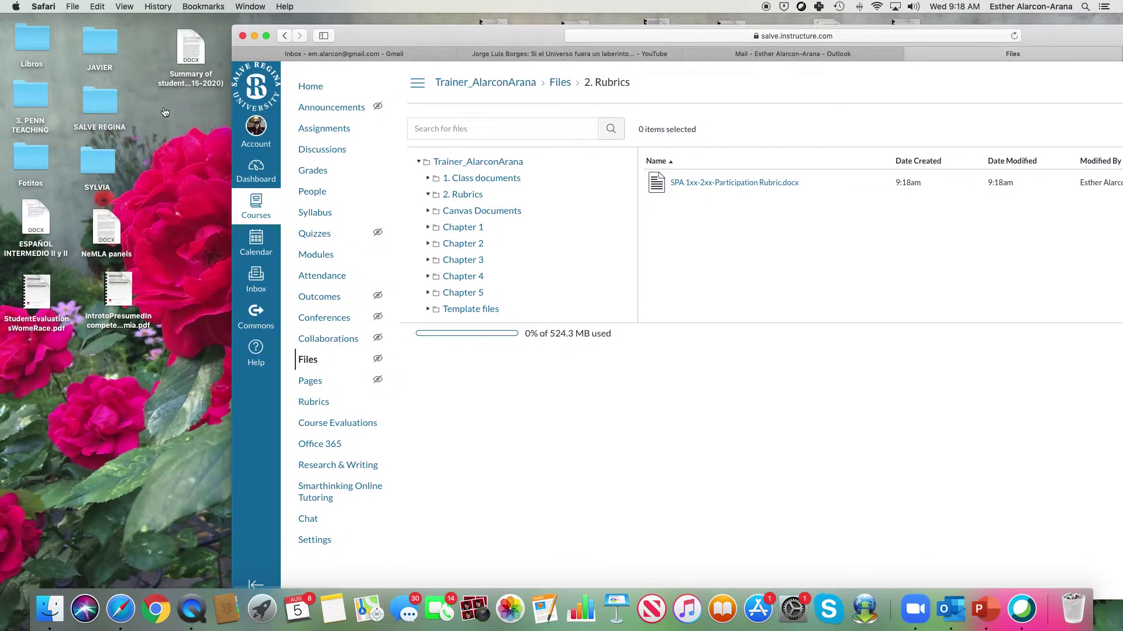
click(104, 103)
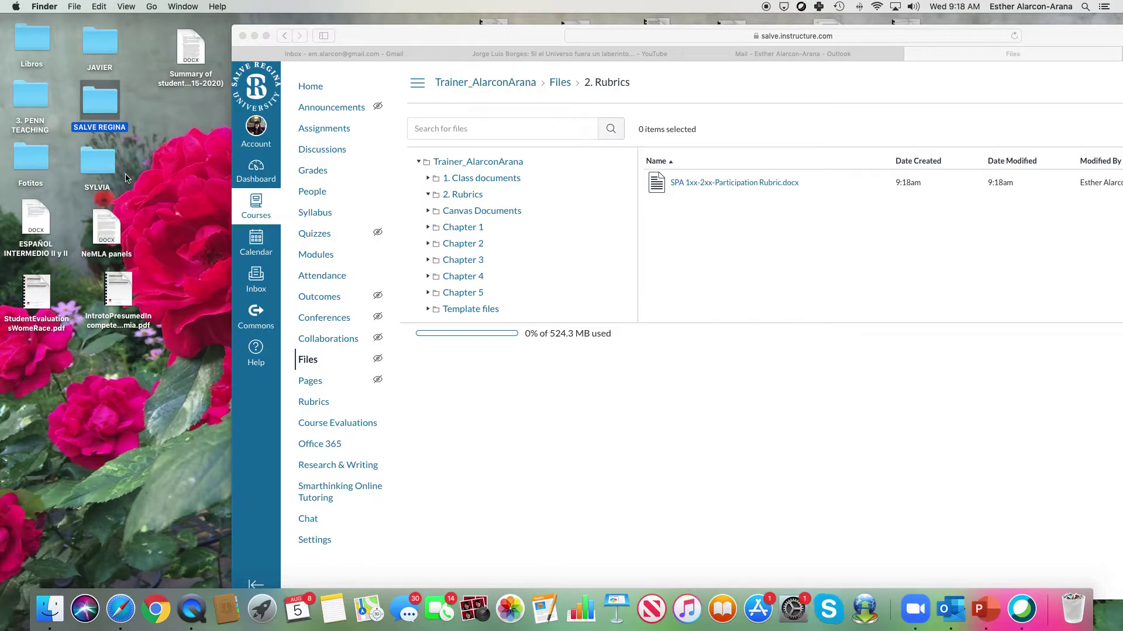
key(super+o)
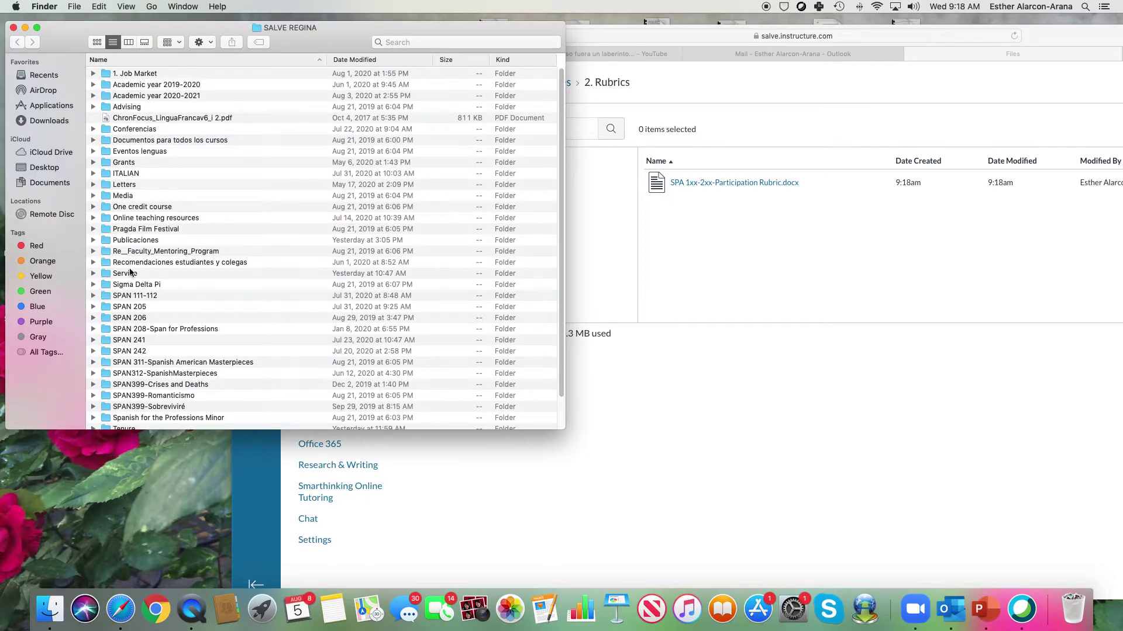
click(138, 307)
double_click(139, 308)
double_click(137, 86)
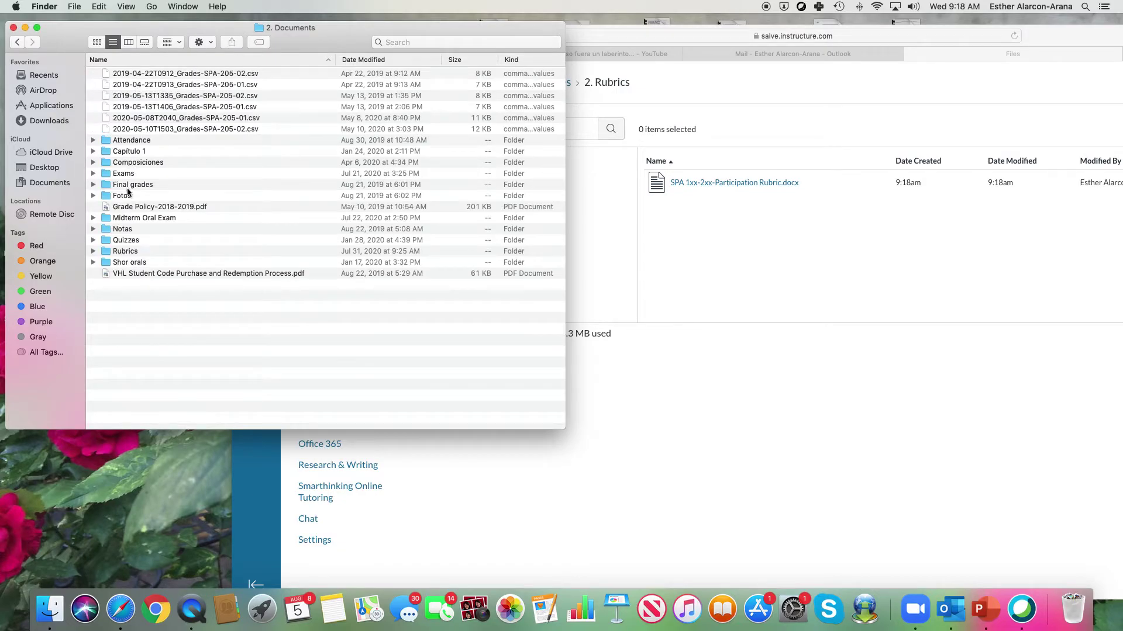
double_click(132, 251)
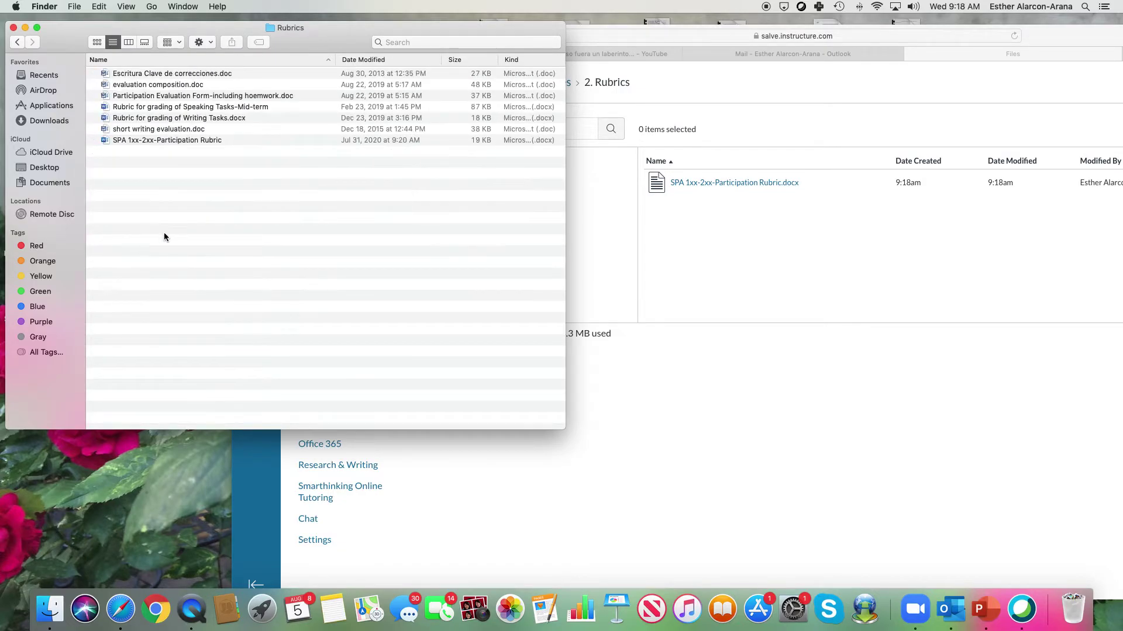
Upload the six documents from Escritura Clave de correcciones.doc through short writing evaluation.doc into the course's 2. Rubrics folder.
click(146, 86)
click(142, 75)
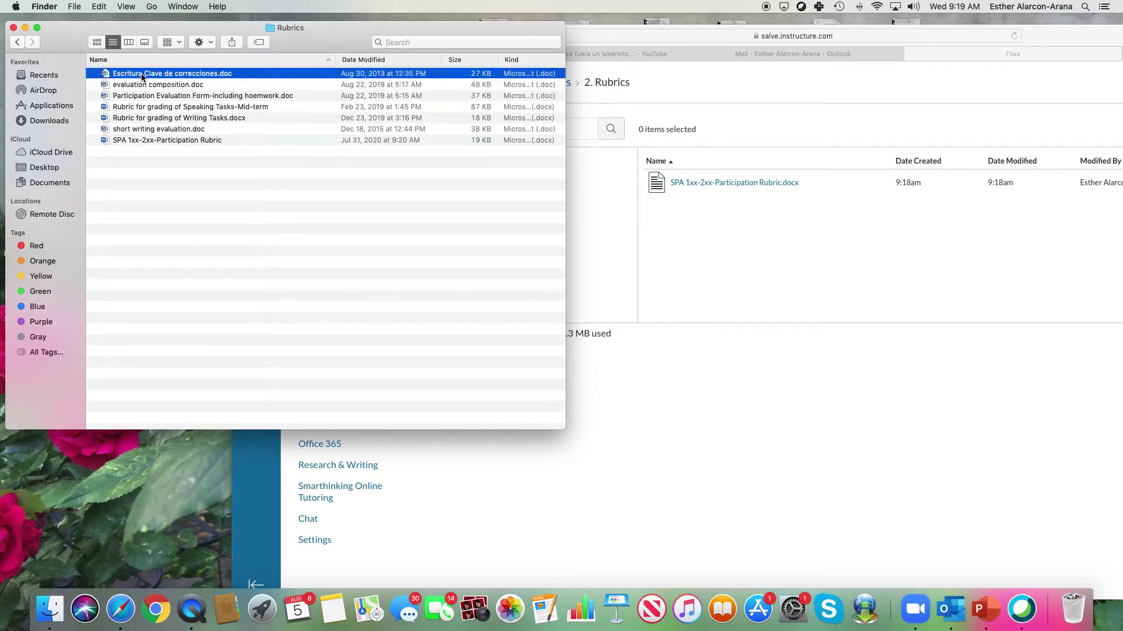
shift+click(144, 130)
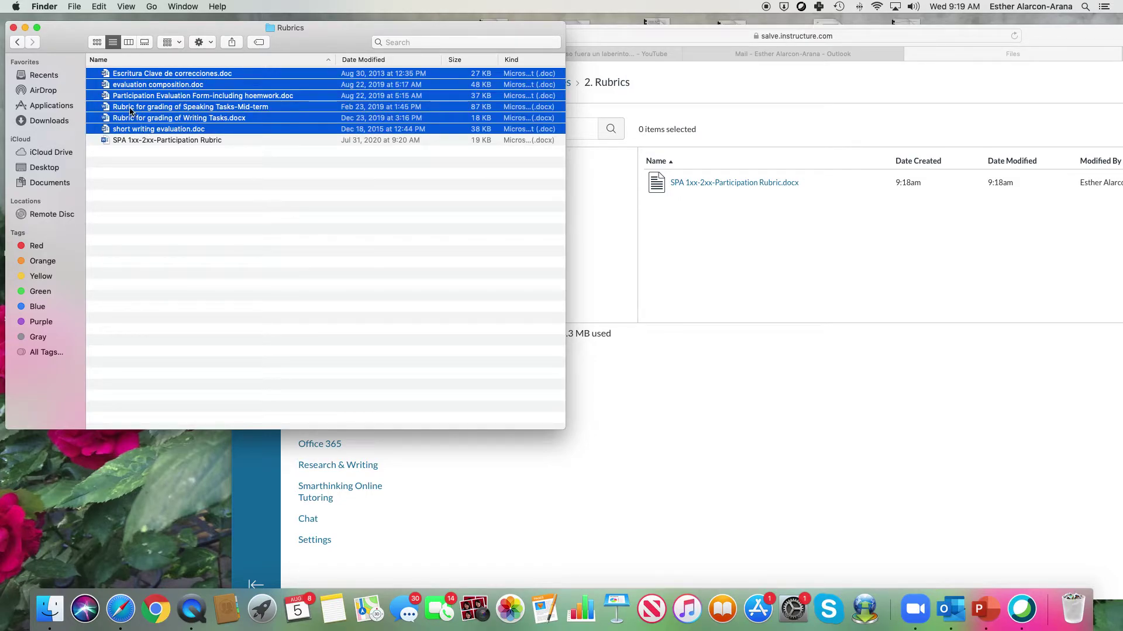
drag(144, 111, 742, 236)
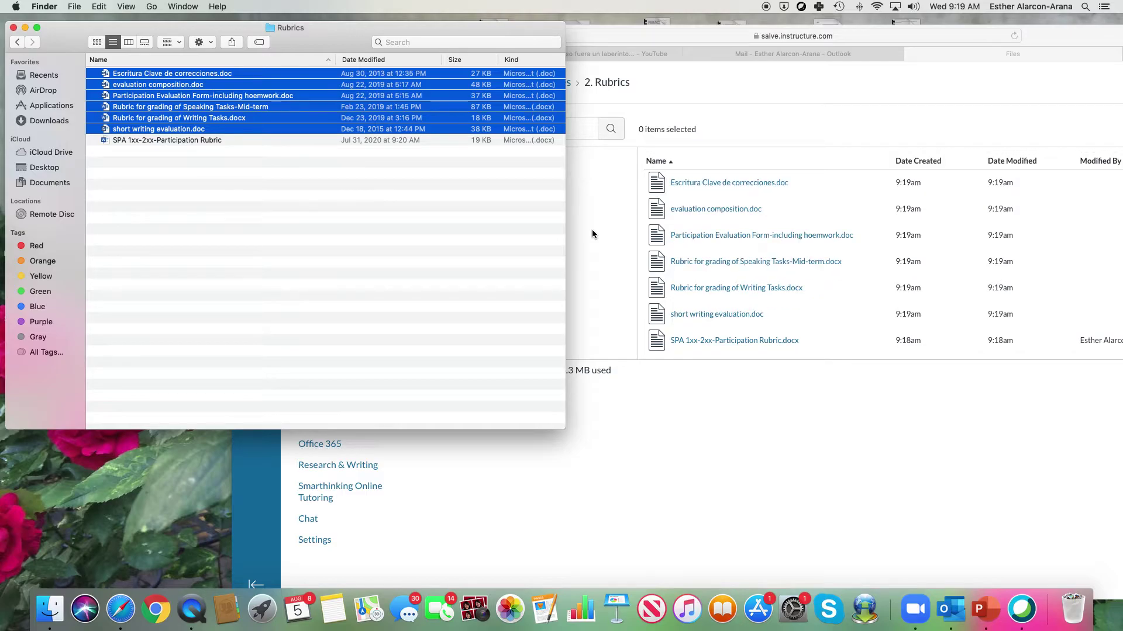
Bring the Canvas window back into full view and open the Chapter 1 course folder.
click(592, 234)
drag(515, 34, 216, 23)
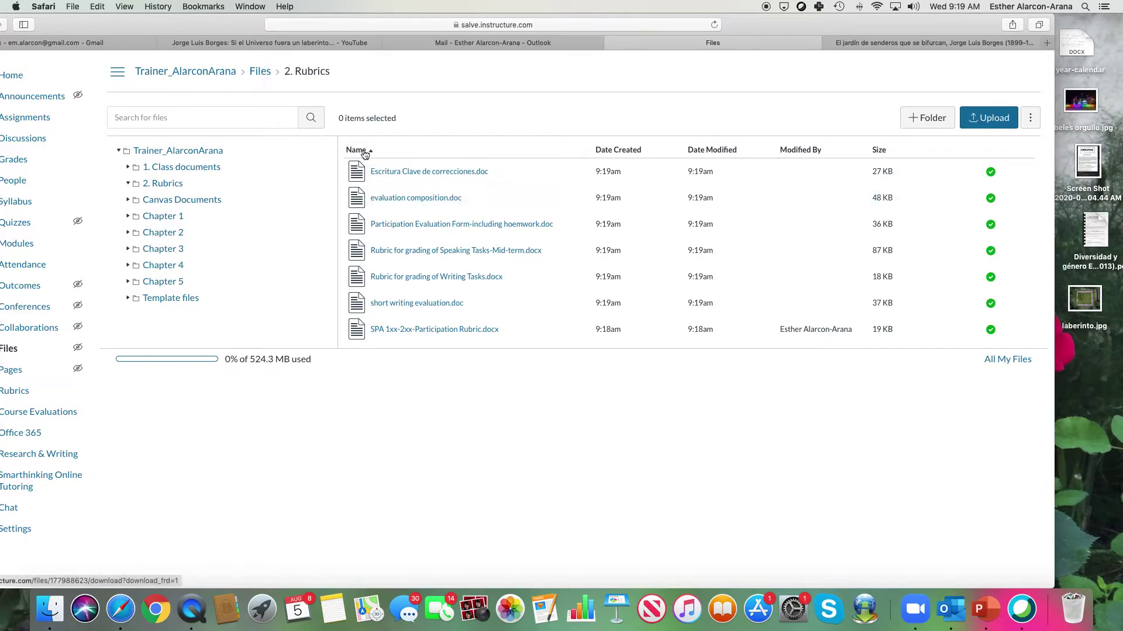
drag(195, 19, 238, 19)
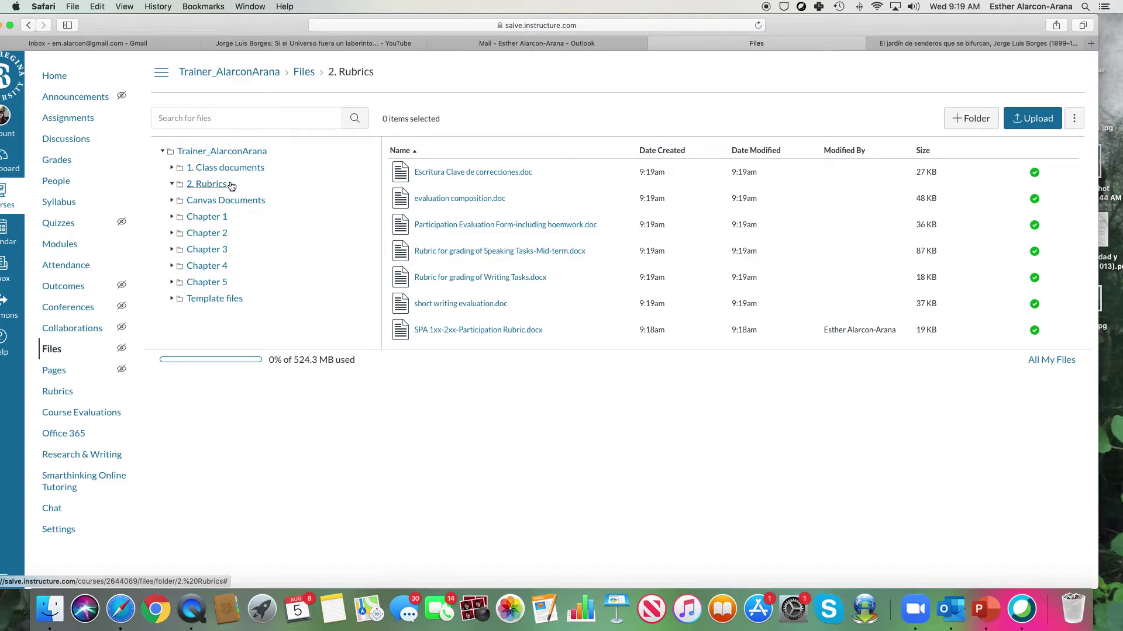
click(224, 217)
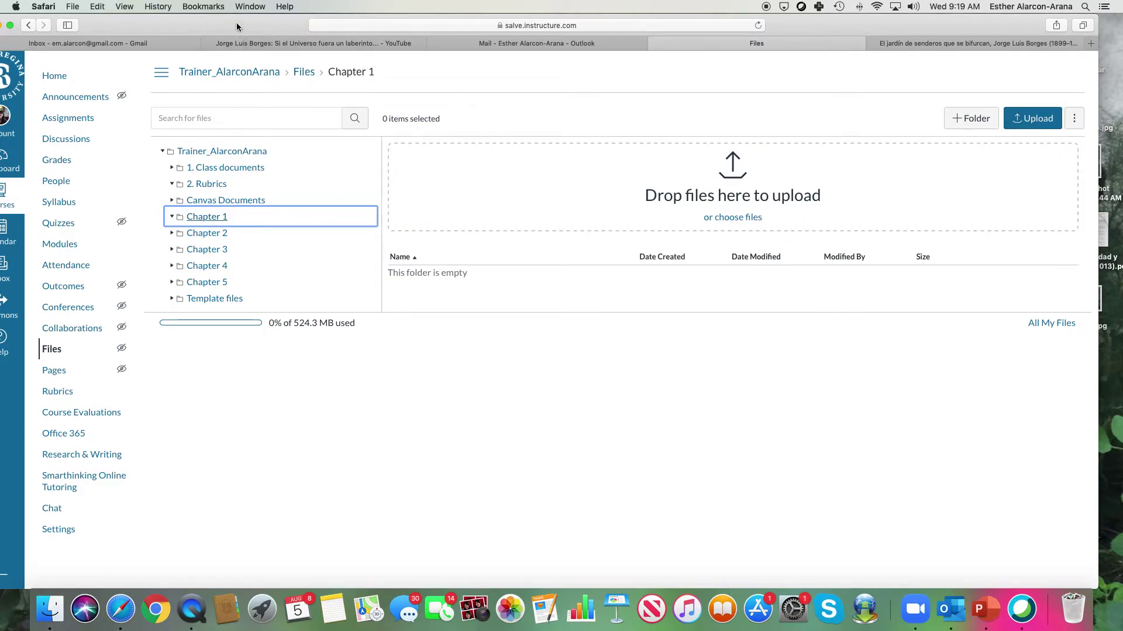
Place the Canvas window beside Finder and open the Capítulo 1 folder inside 2. Documents in Finder.
drag(241, 28, 526, 28)
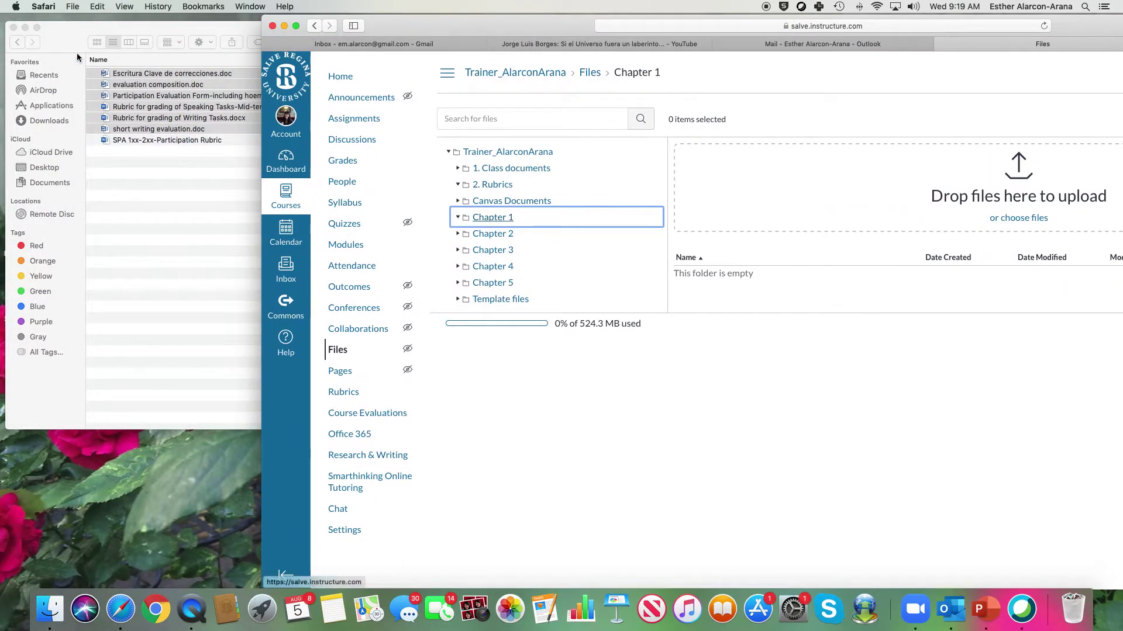
click(59, 44)
click(19, 43)
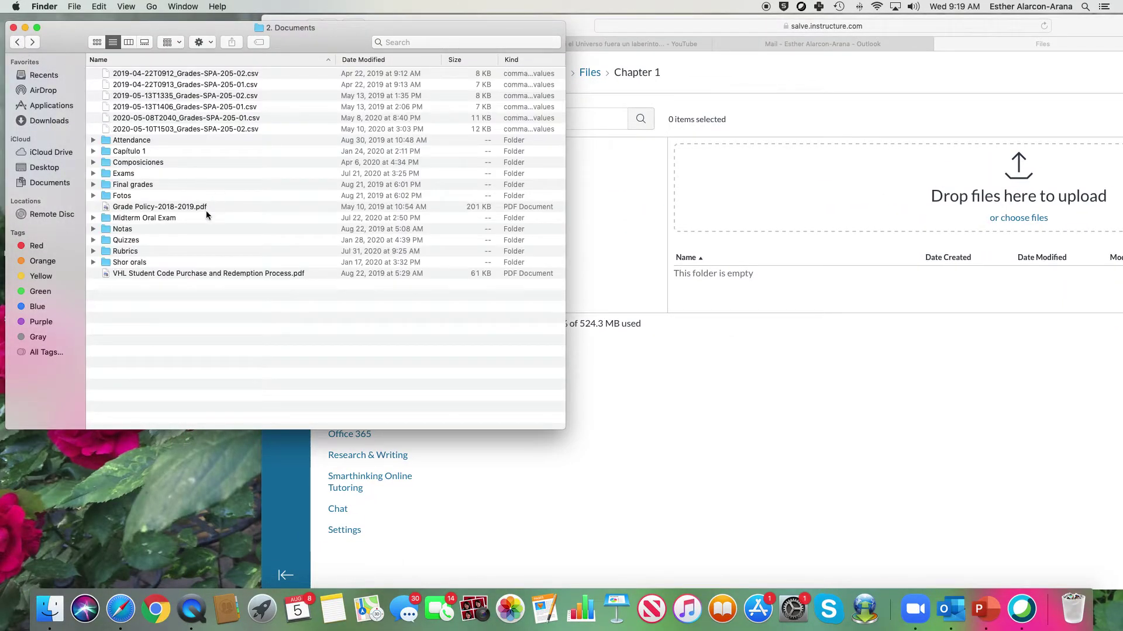
click(563, 229)
click(596, 232)
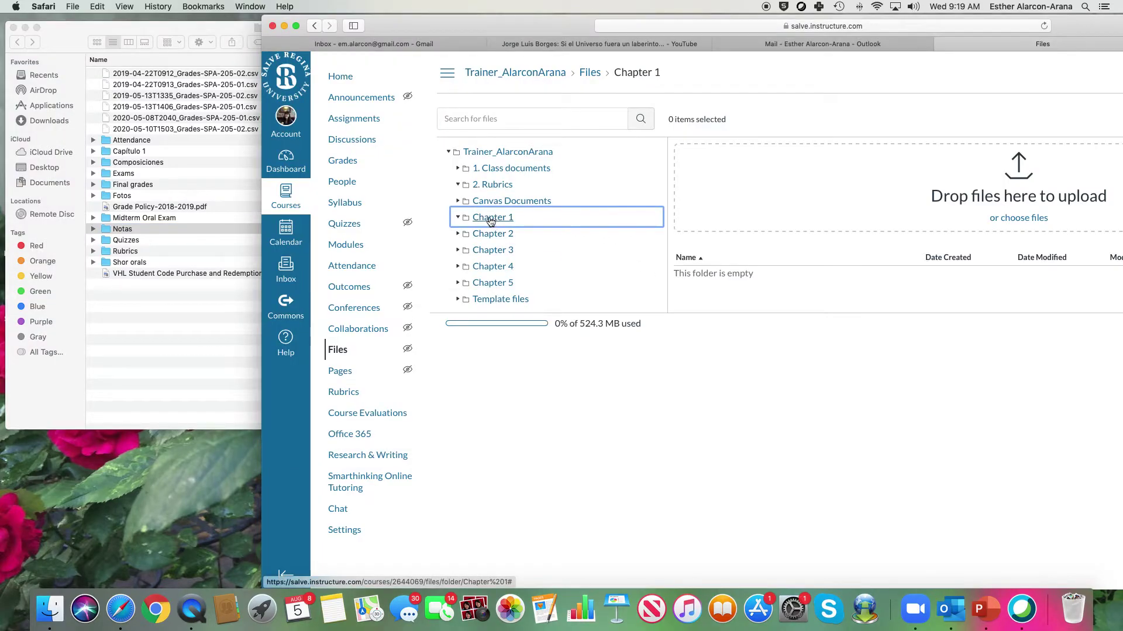
click(134, 357)
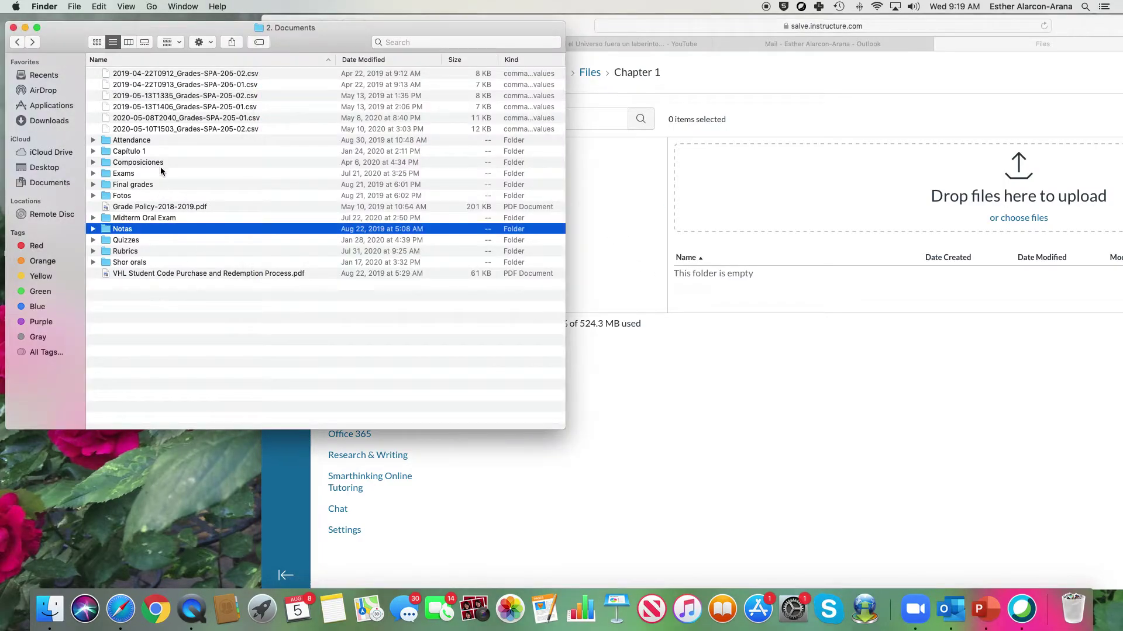
click(132, 153)
double_click(131, 153)
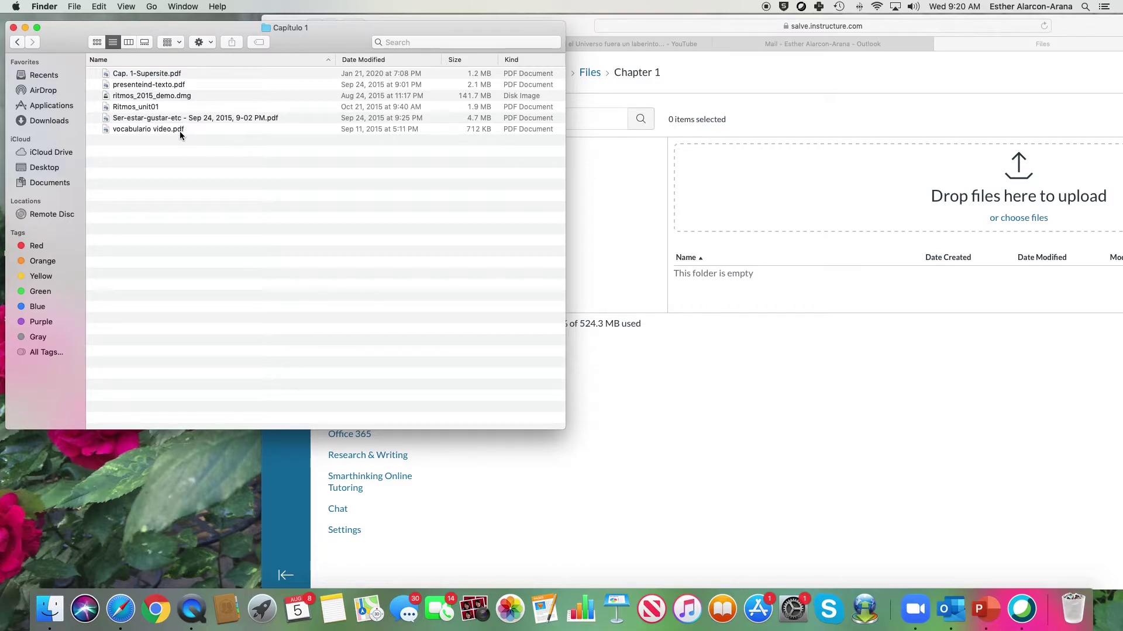
click(140, 76)
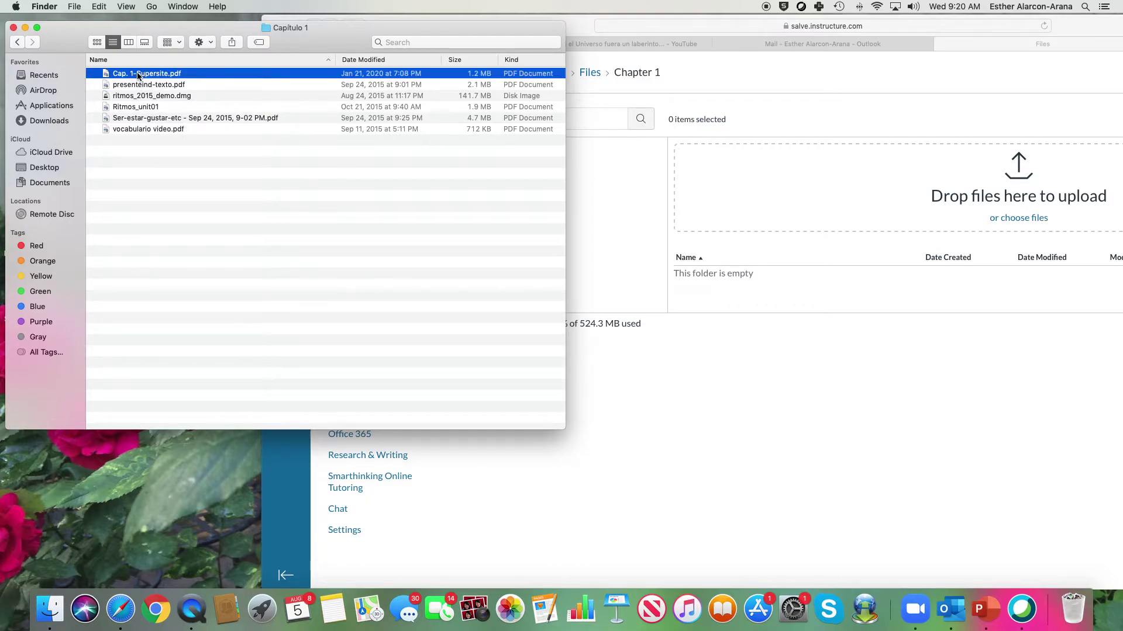
shift+click(144, 129)
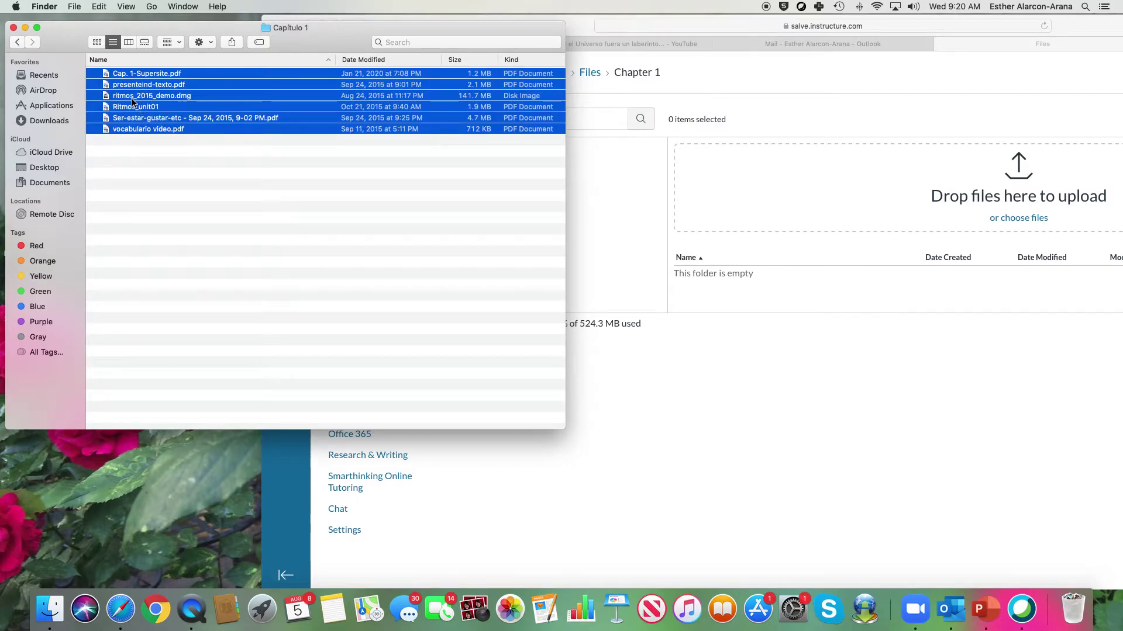
click(133, 97)
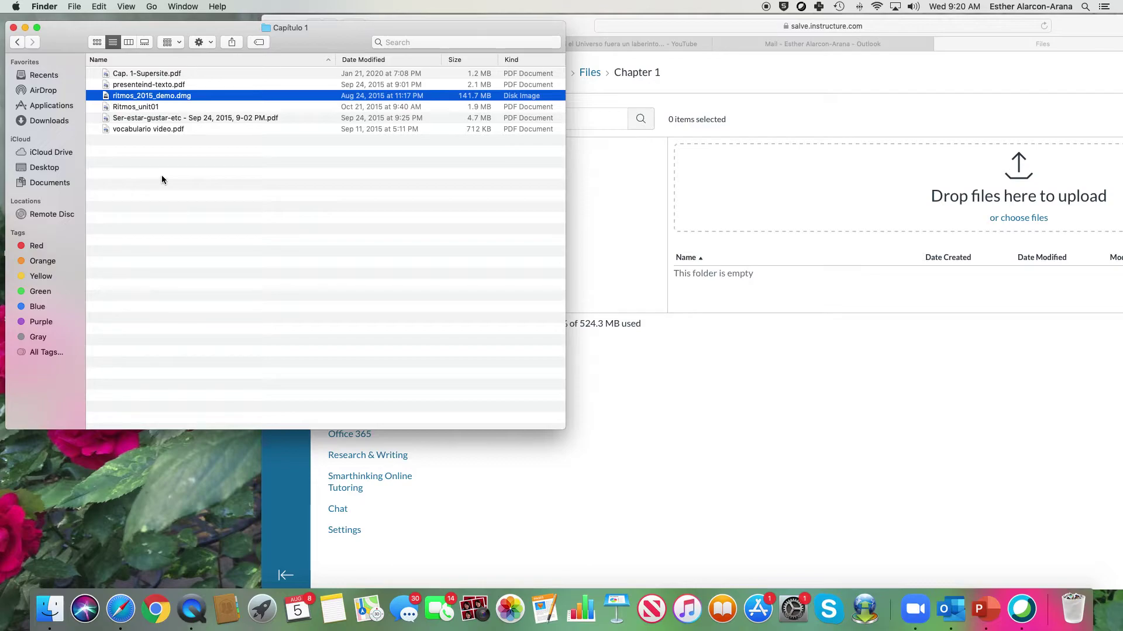
click(160, 179)
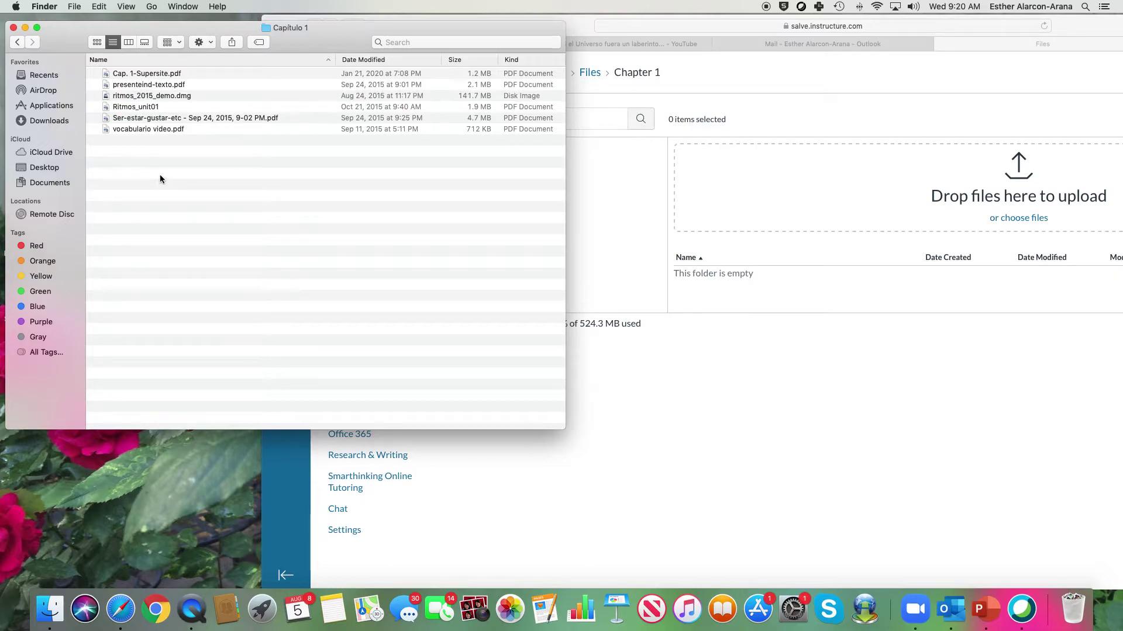
Upload Cap. 1-Supersite.pdf and presenteind-texto.pdf from Finder into the Chapter 1 course folder.
click(148, 74)
shift+click(148, 85)
drag(149, 85, 810, 206)
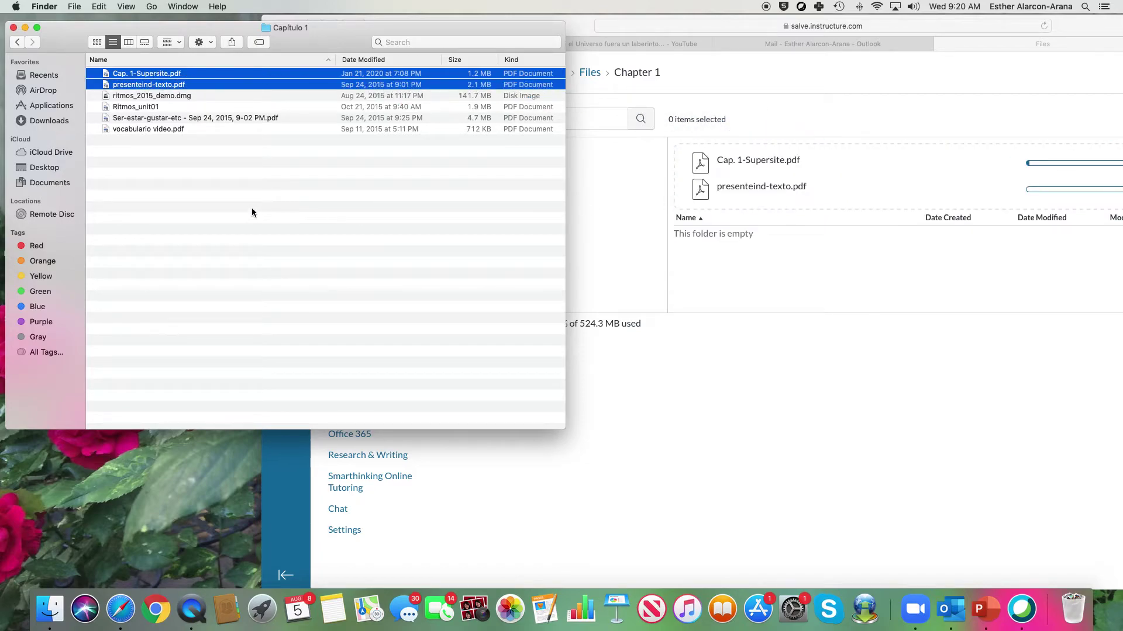
click(136, 165)
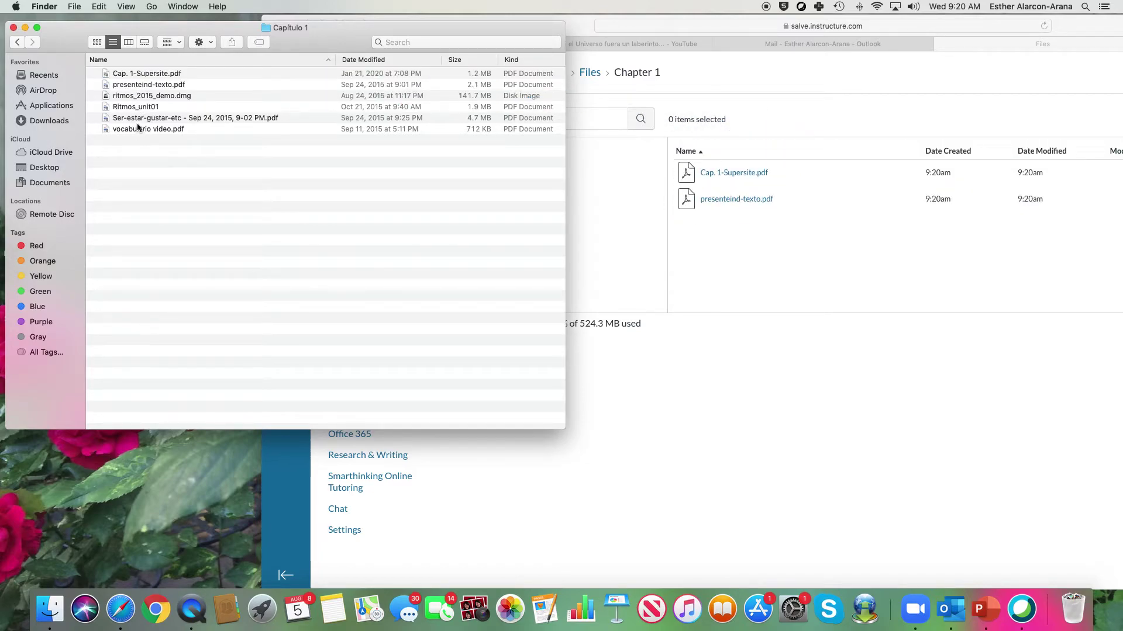
Upload the Ser-estar-gustar-etc PDF and vocabulario video.pdf from Finder into the Chapter 1 course folder.
click(139, 119)
shift+click(140, 129)
drag(139, 129, 731, 181)
click(721, 359)
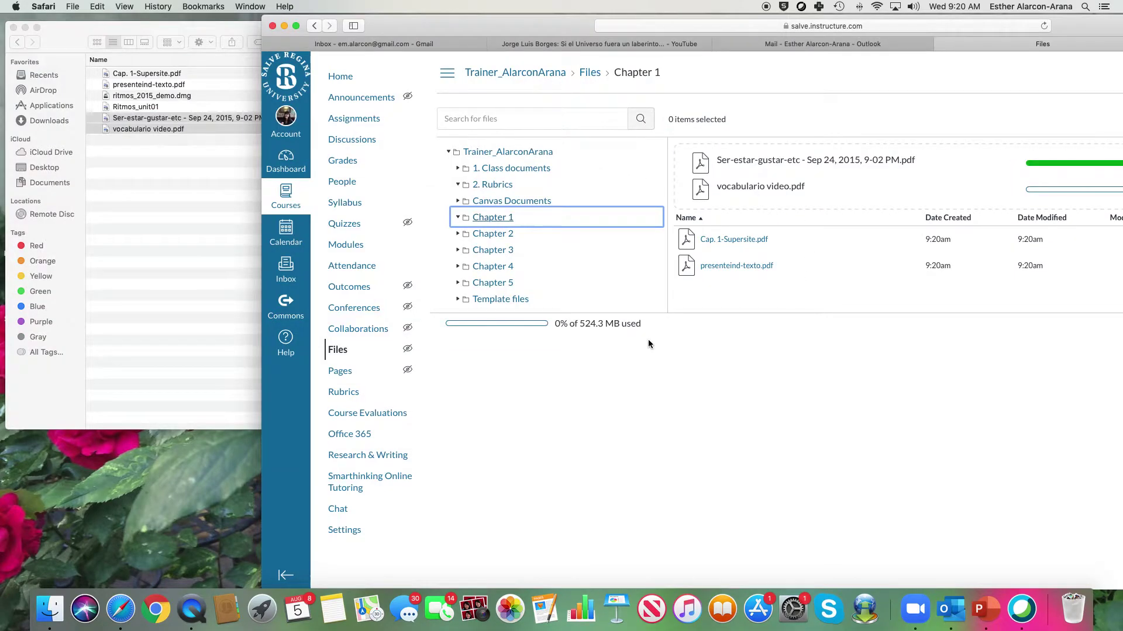
Switch to Finder, go back up to SPAN 205, and open the Week 1 folder inside 4. Lesson Plans.
click(117, 185)
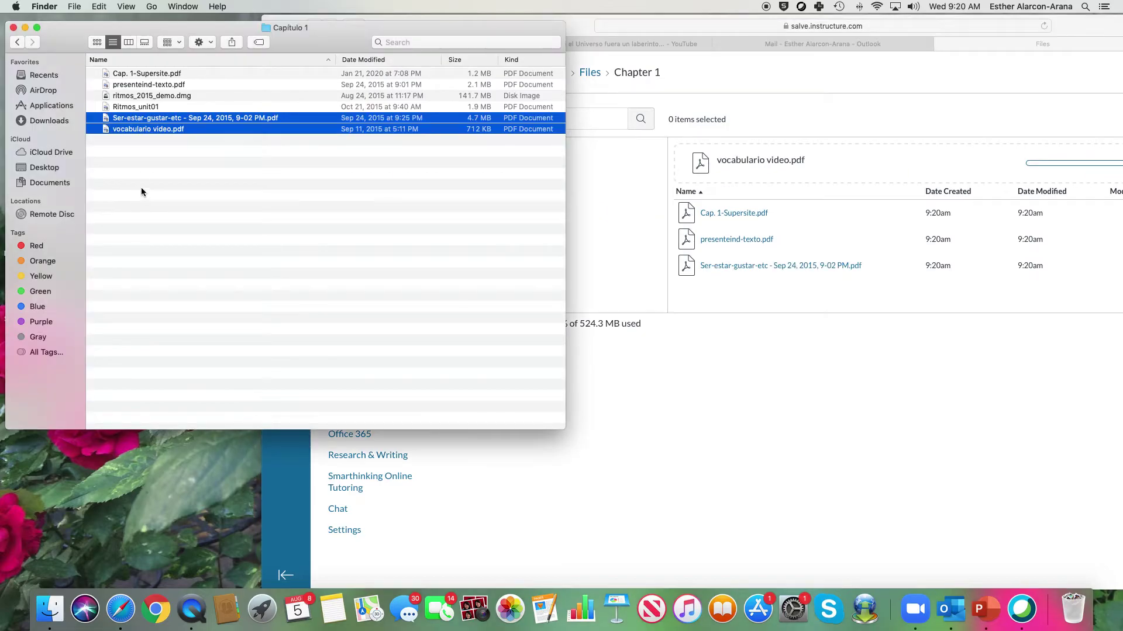
click(18, 42)
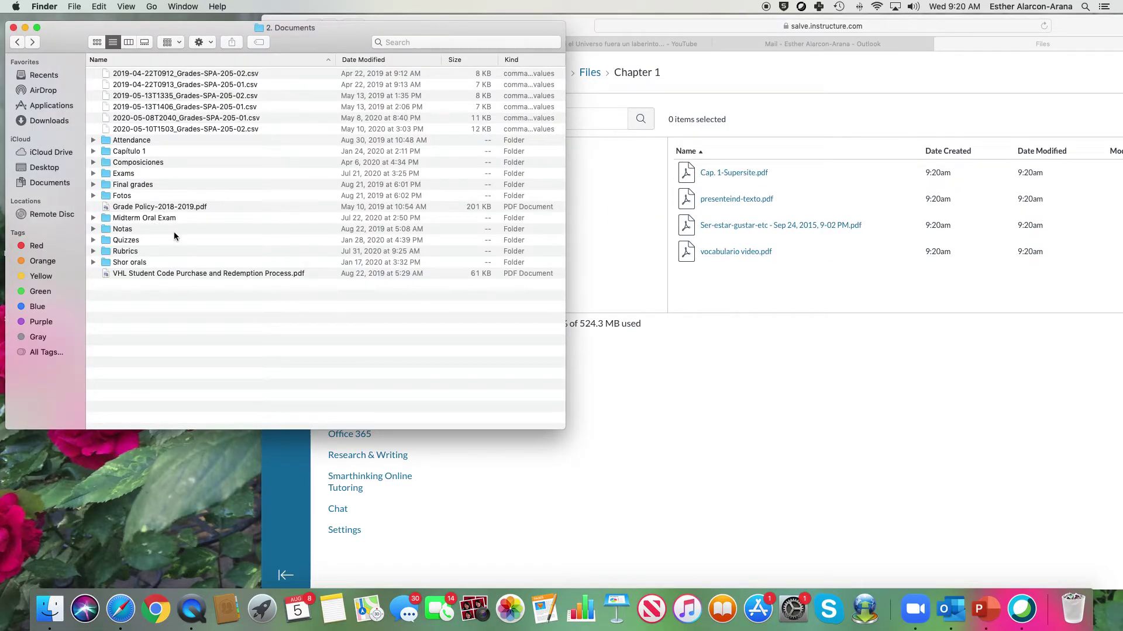
click(19, 42)
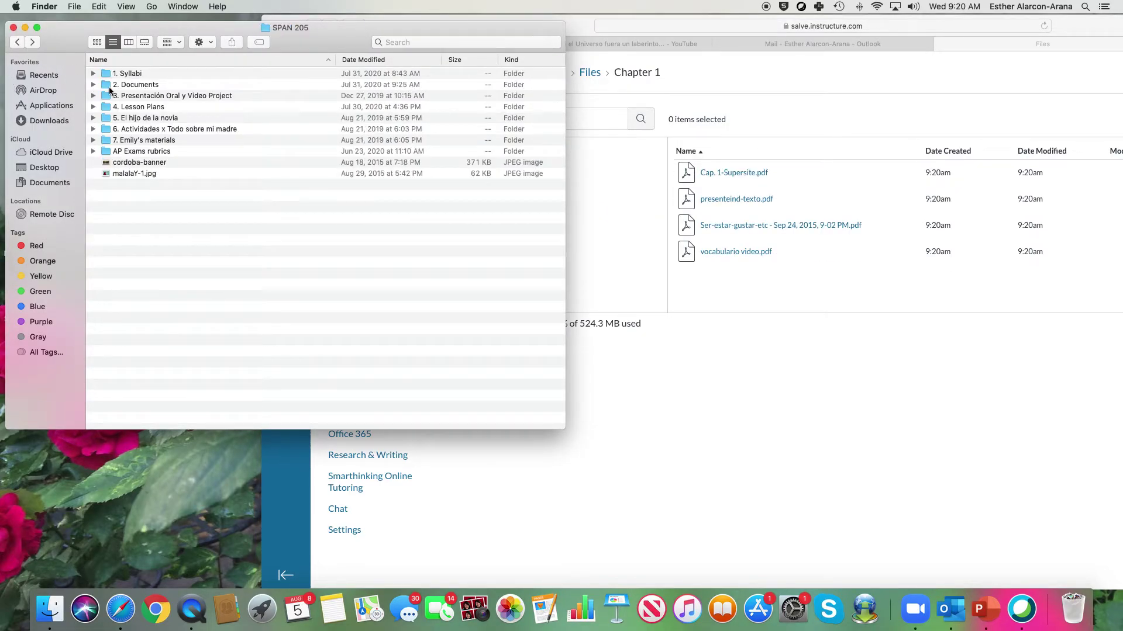
double_click(130, 108)
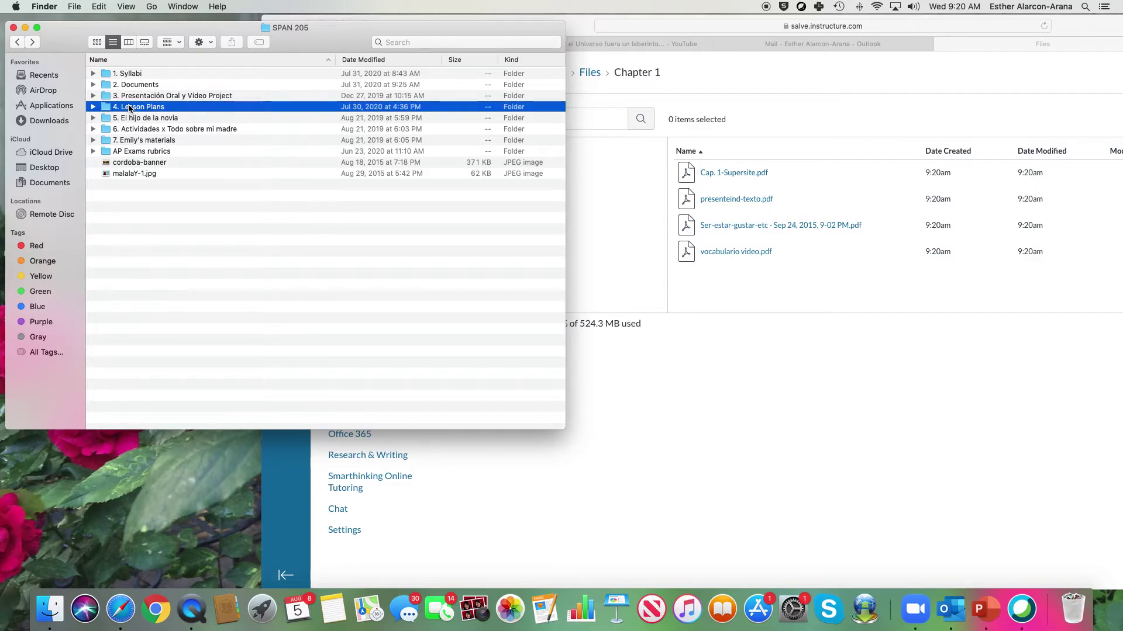
double_click(123, 86)
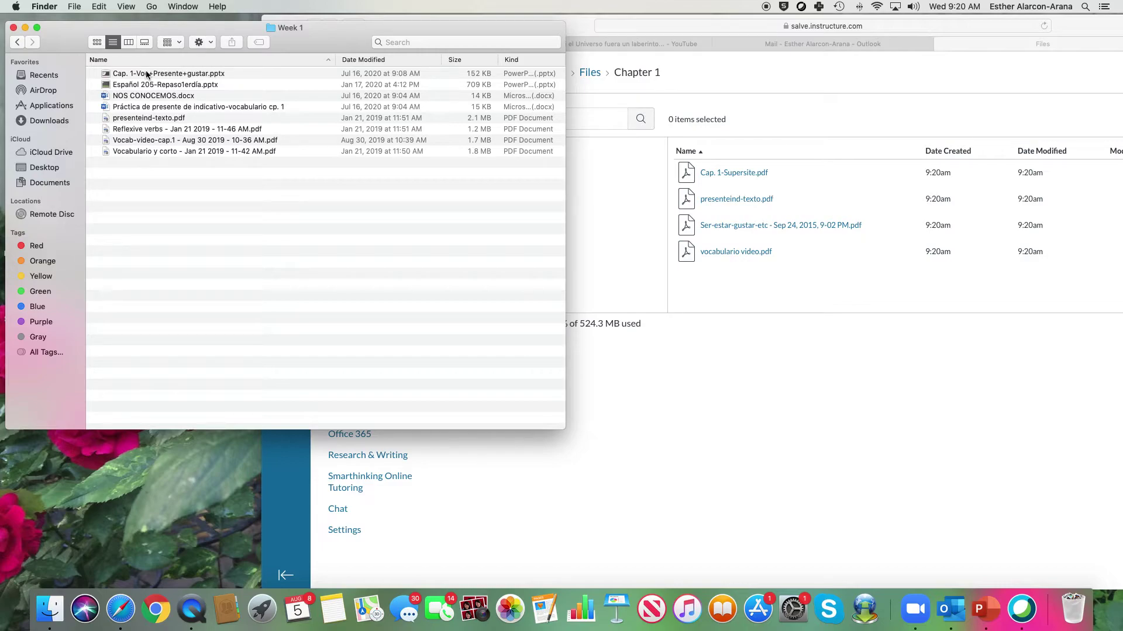
Upload Cap. 1-Voc+Presente+gustar.pptx and NOS CONOCEMOS.docx from Finder into the Chapter 1 course folder.
drag(138, 74, 820, 244)
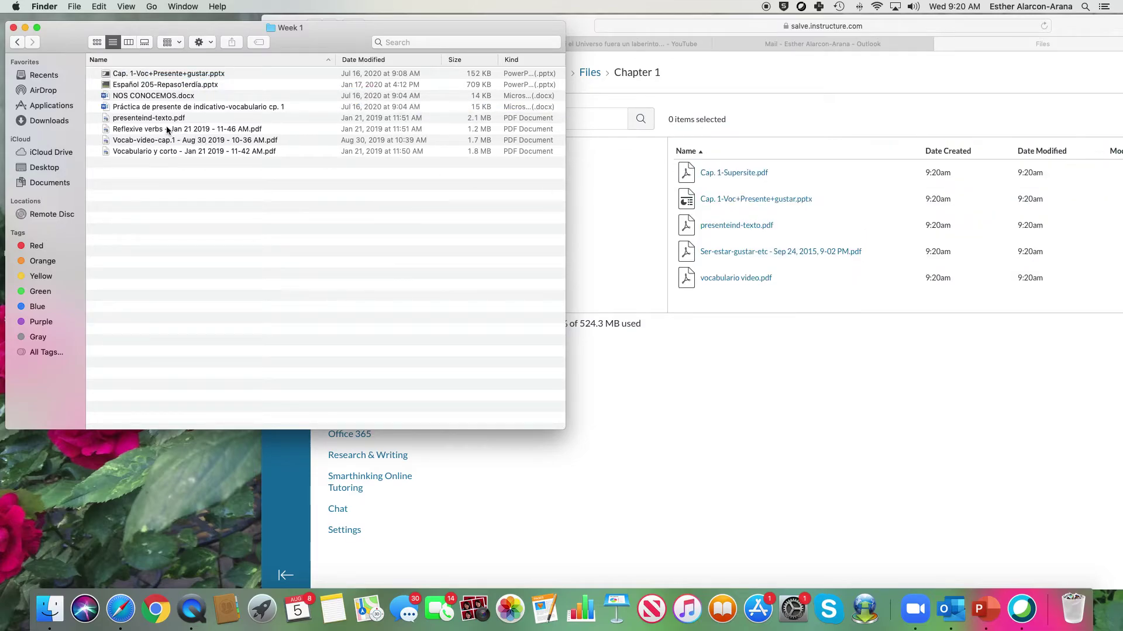
click(138, 97)
drag(138, 98, 928, 268)
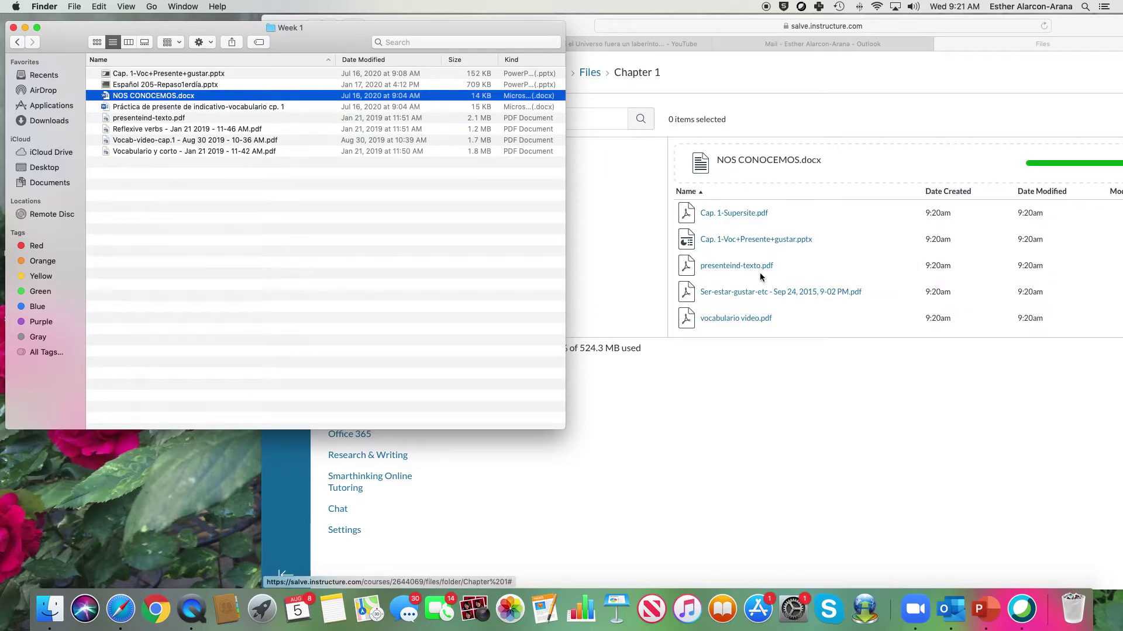
Bring the Canvas window back into full view and review the course's Files list, including the 2. Rubrics and Chapter 1 folders.
drag(1080, 25, 799, 15)
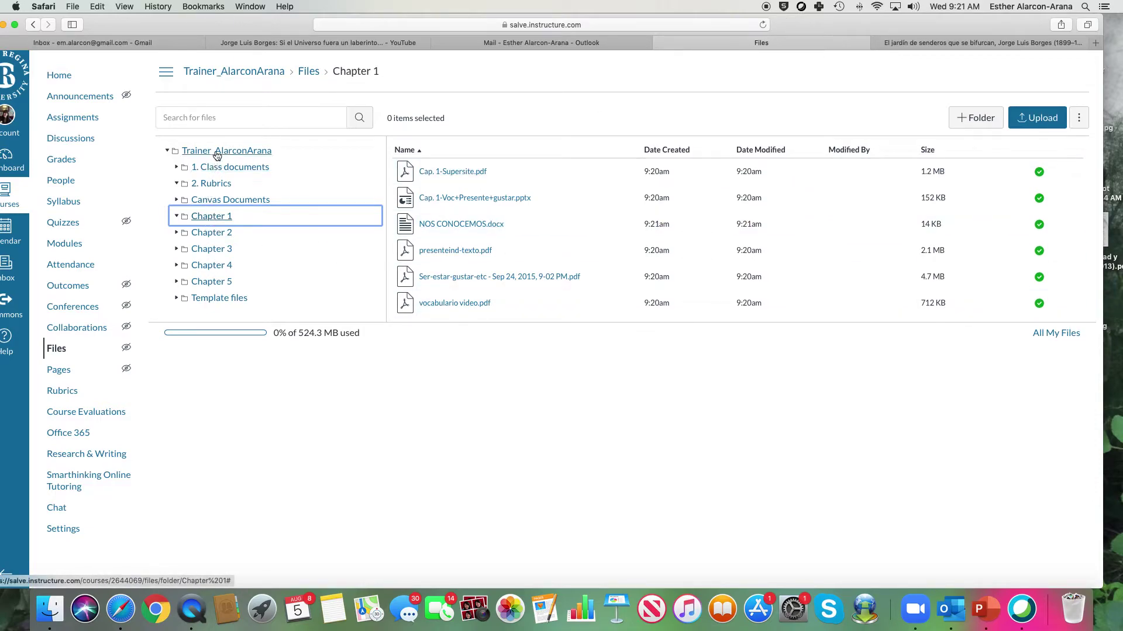
click(210, 217)
click(57, 351)
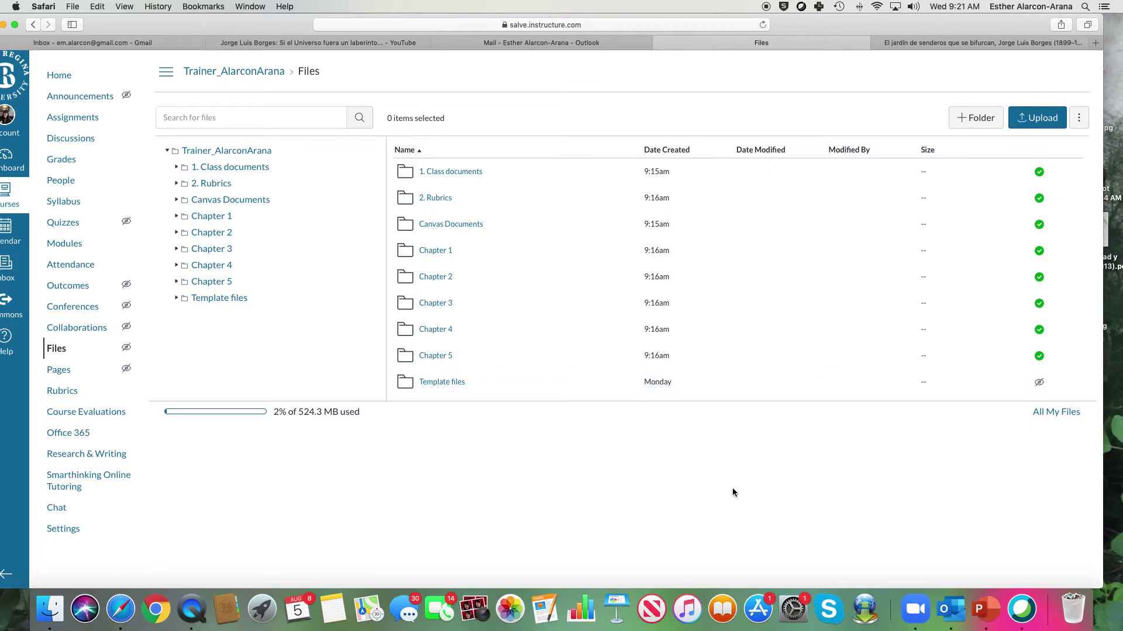
click(444, 199)
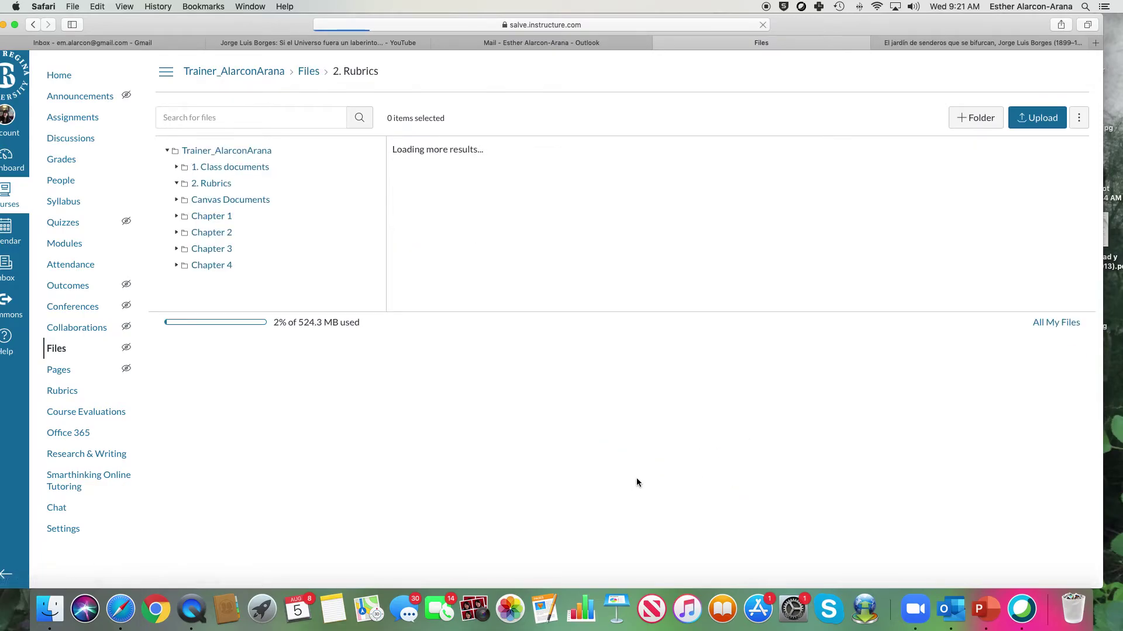
click(33, 24)
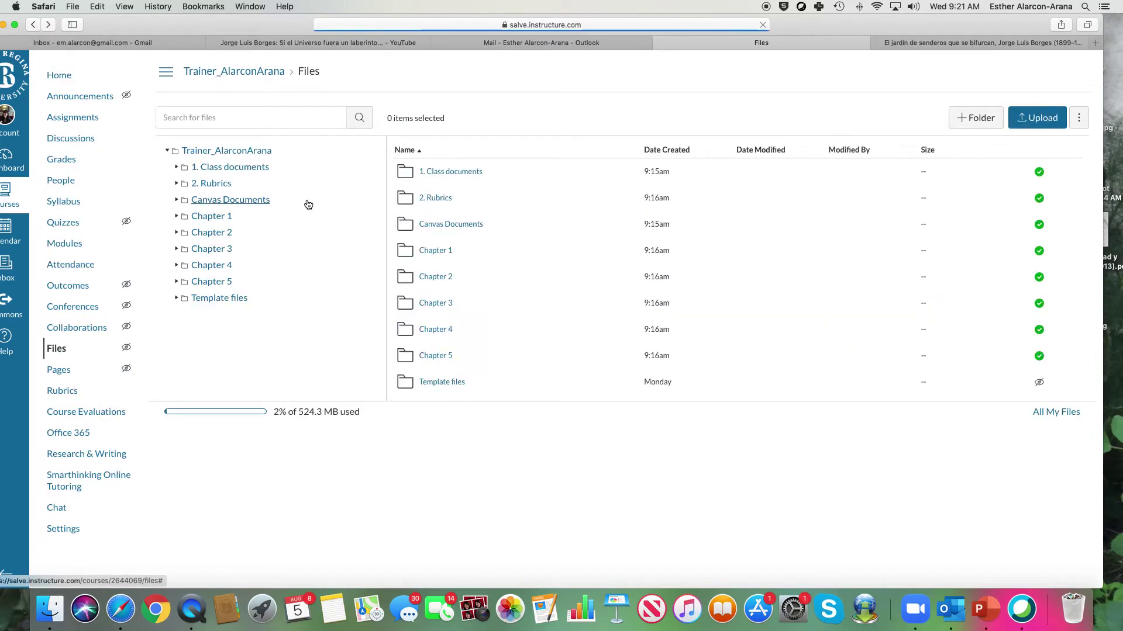
click(434, 251)
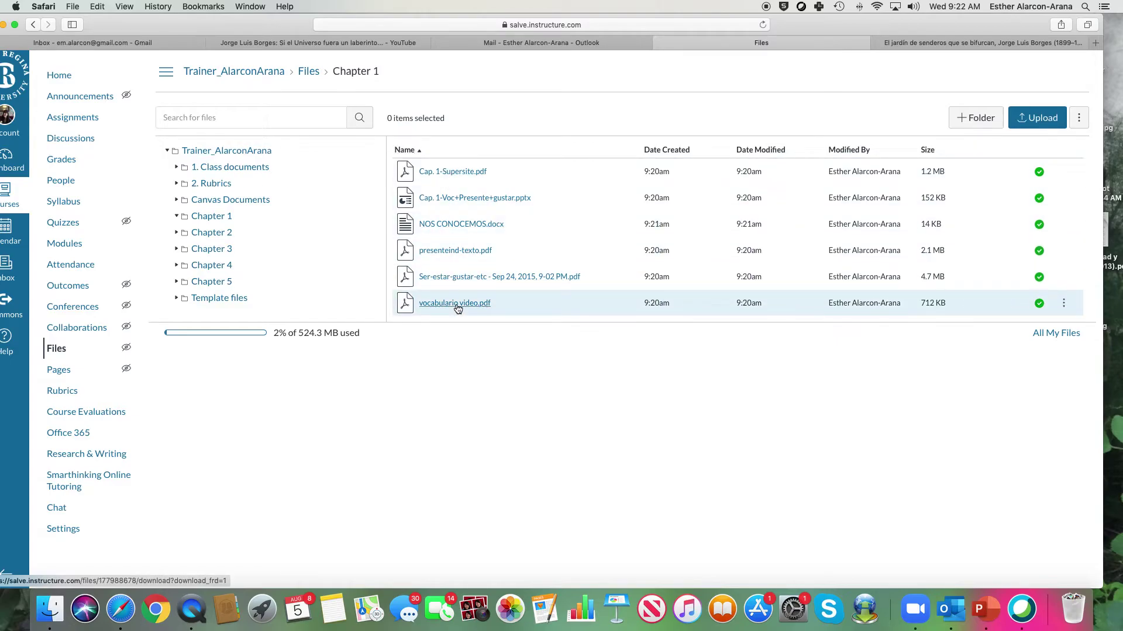
Start a new page from the course's list of all pages and title it "Homework week 1".
click(59, 370)
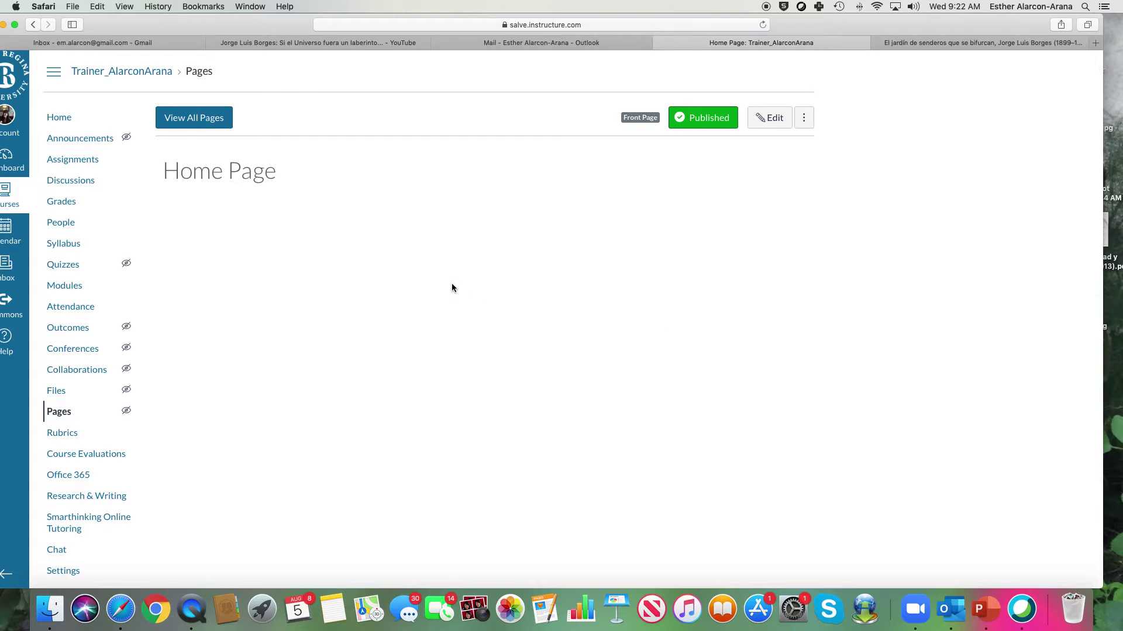
click(177, 120)
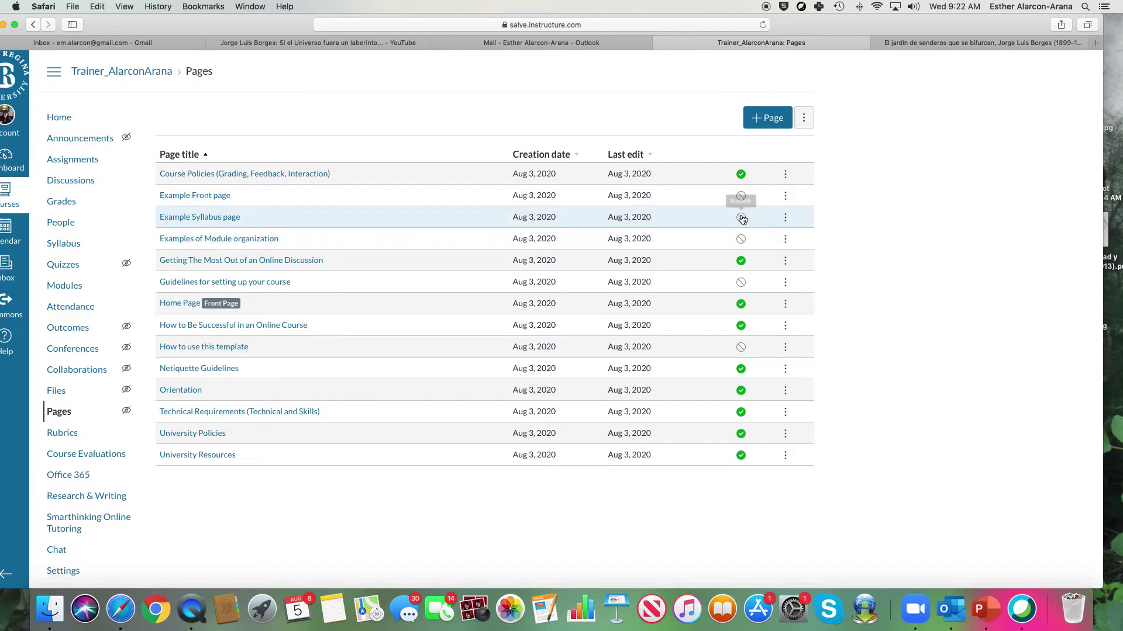
click(763, 120)
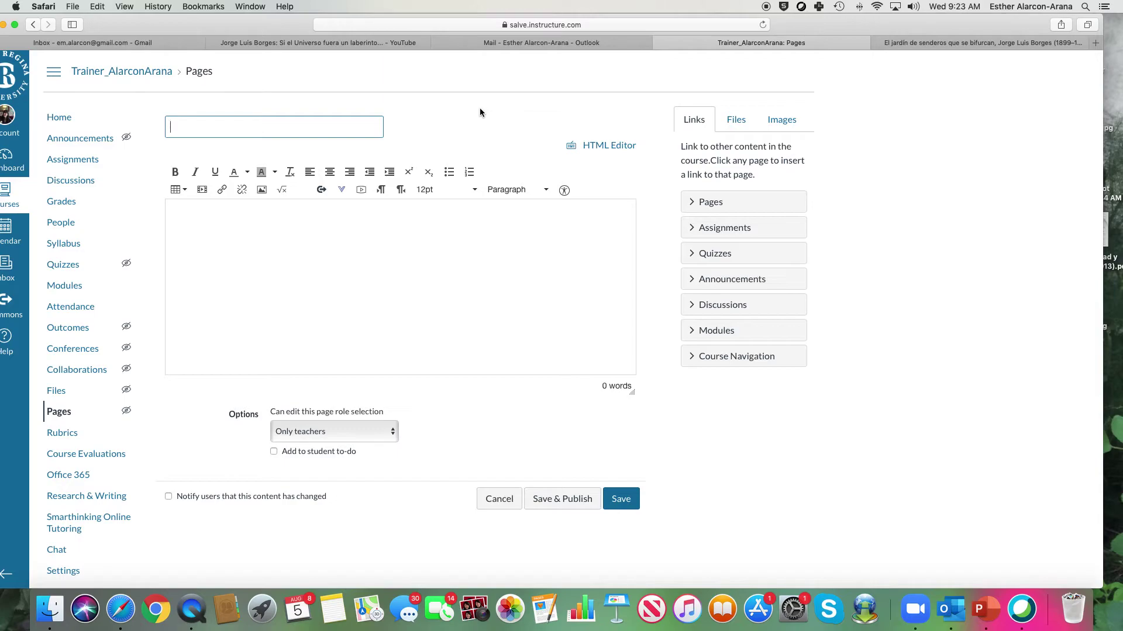
text(Homework week )
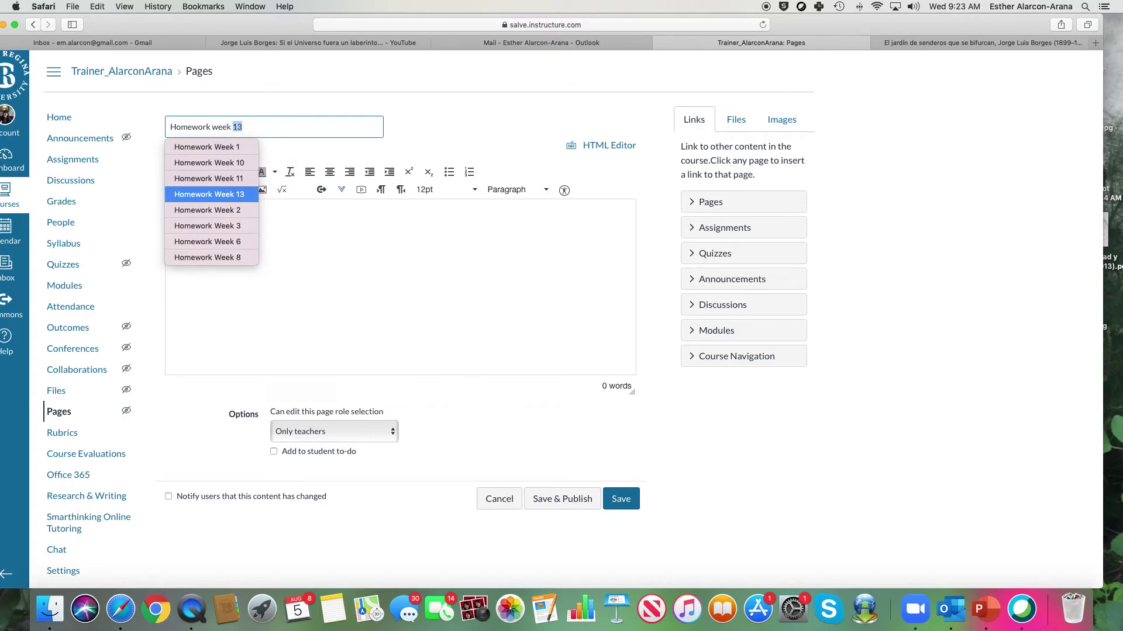
text(1)
key(Escape)
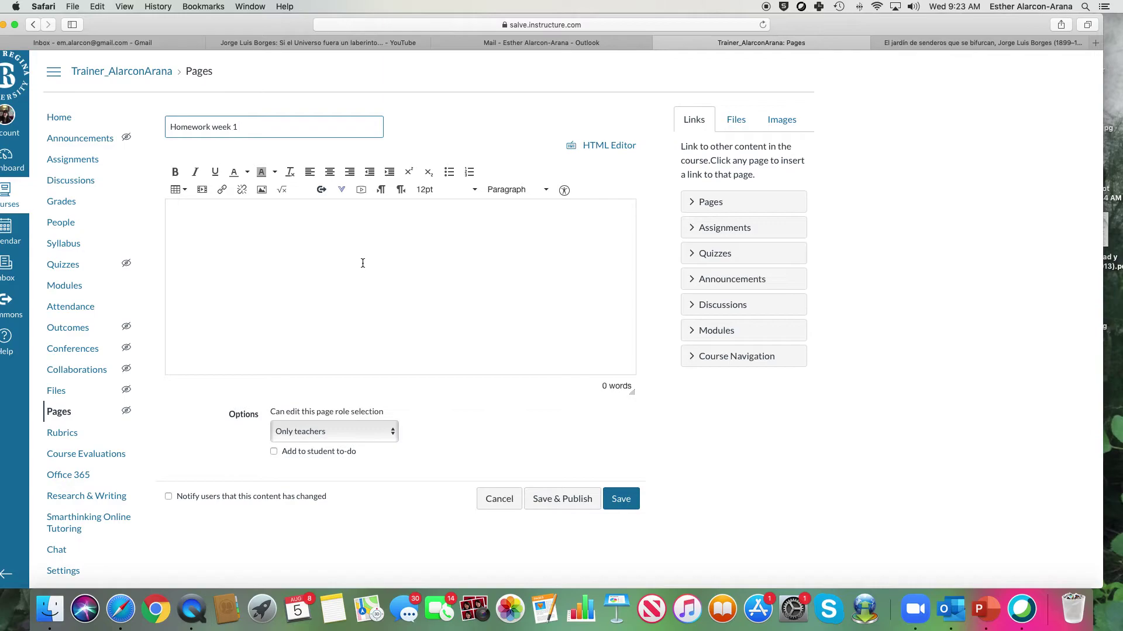
Write "1. Please, read the short story by Borges:" as the first line of the page body.
click(333, 220)
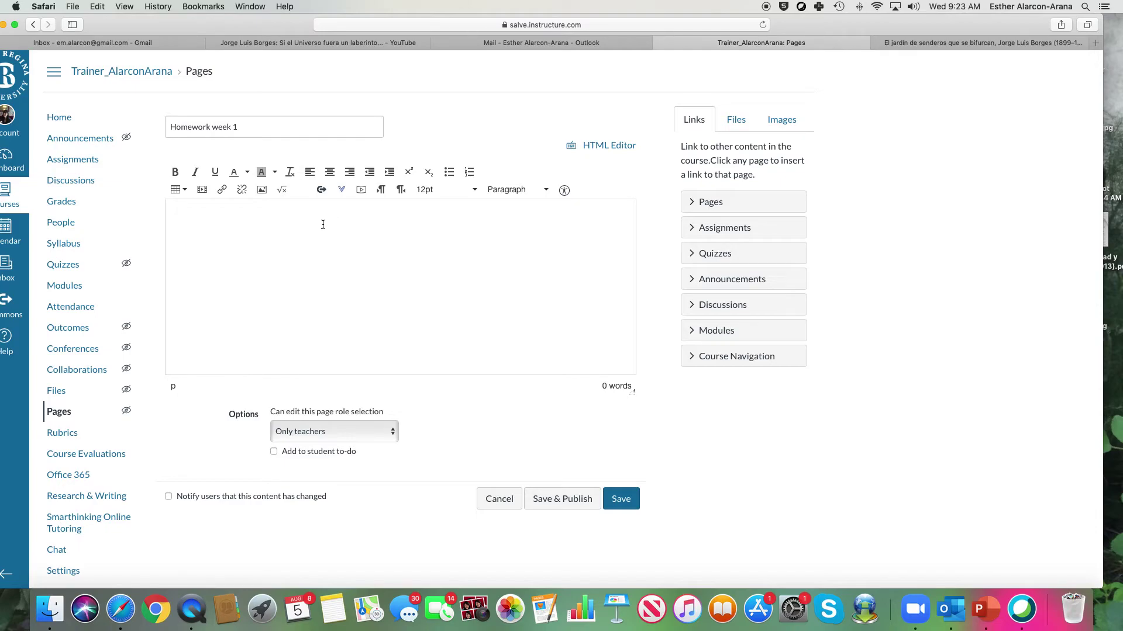
text(1.)
text(Please, re)
text(ad the text)
key(BackSpace)
key(BackSpace)
key(BackSpace)
key(BackSpace)
key(BackSpace)
text(short sto)
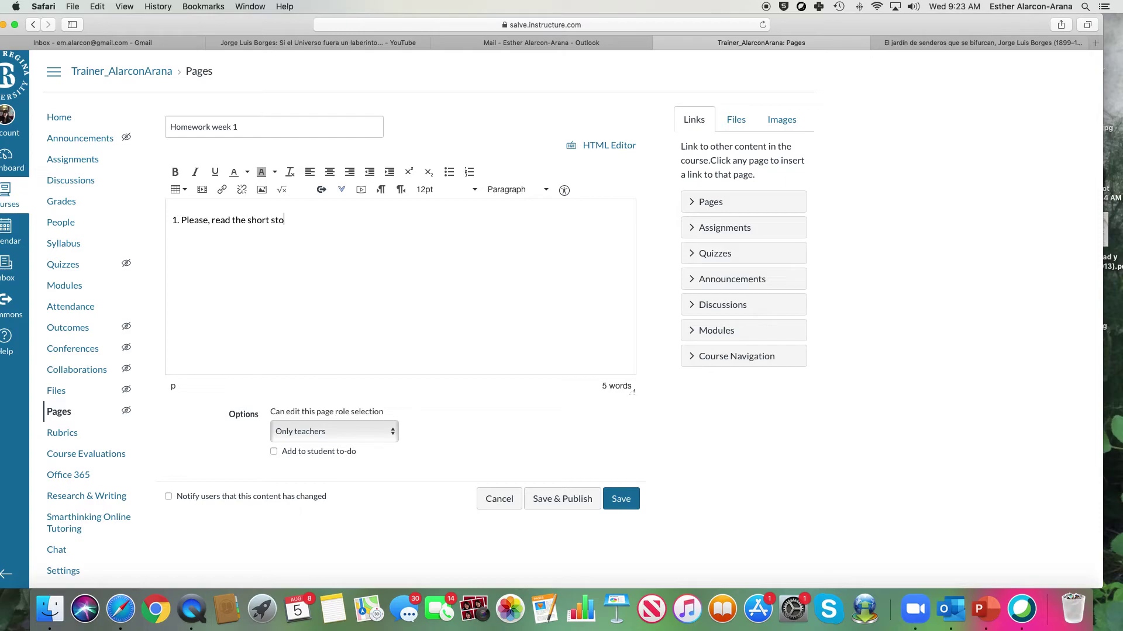
text(ry by Borges:)
Copy the web address of the Borges story page on literatura.us and return to the Canvas page being edited.
click(918, 43)
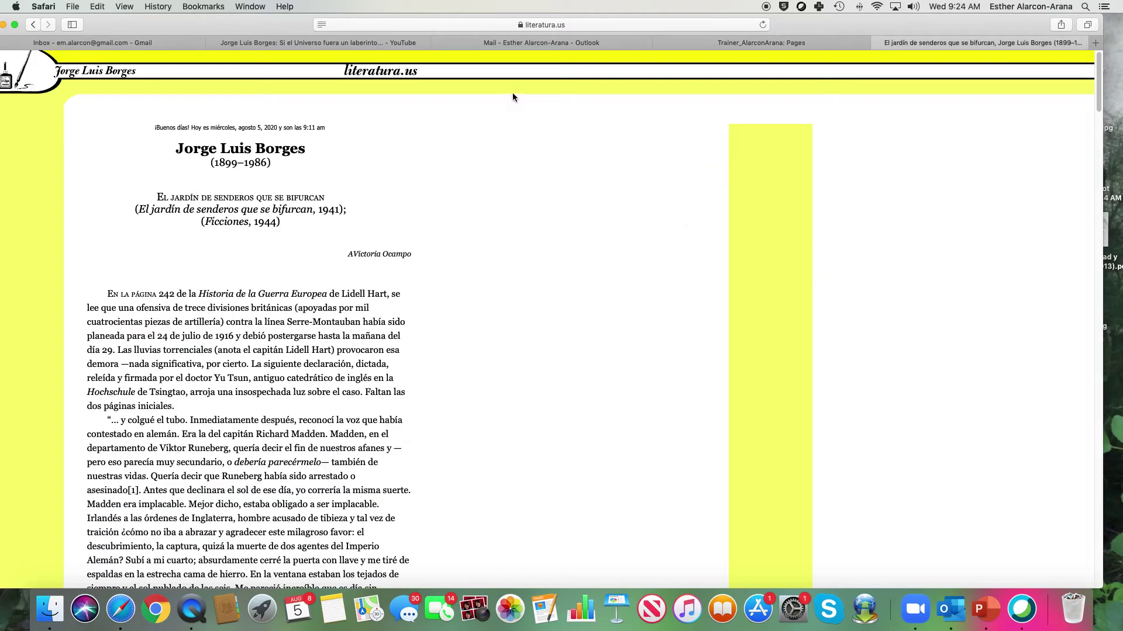
click(542, 24)
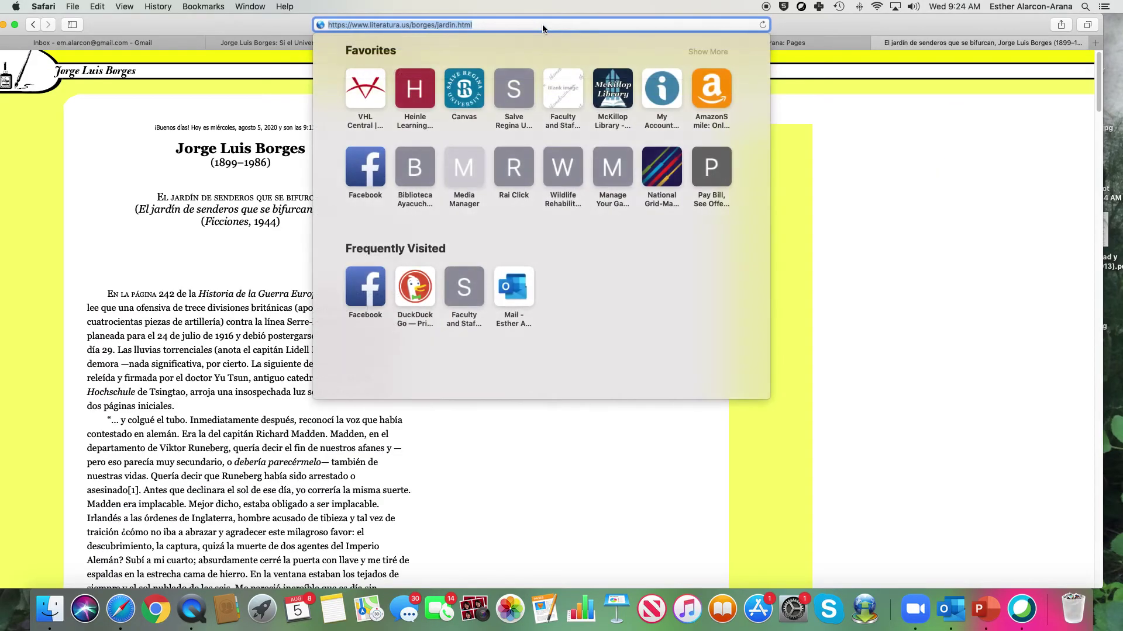
right_click(430, 23)
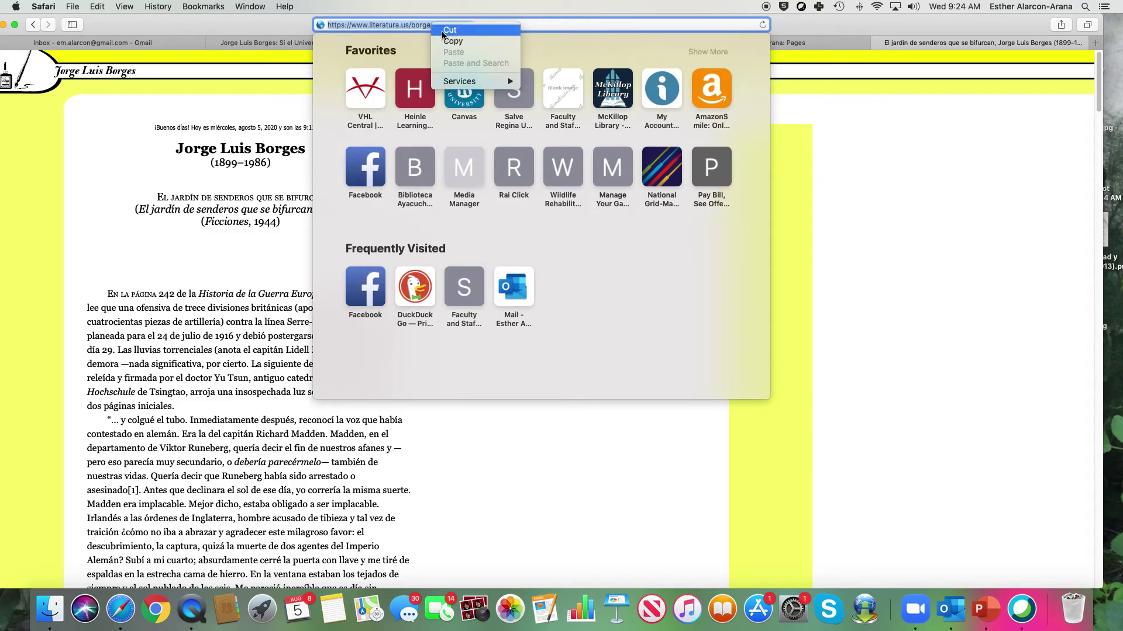
click(451, 40)
click(285, 103)
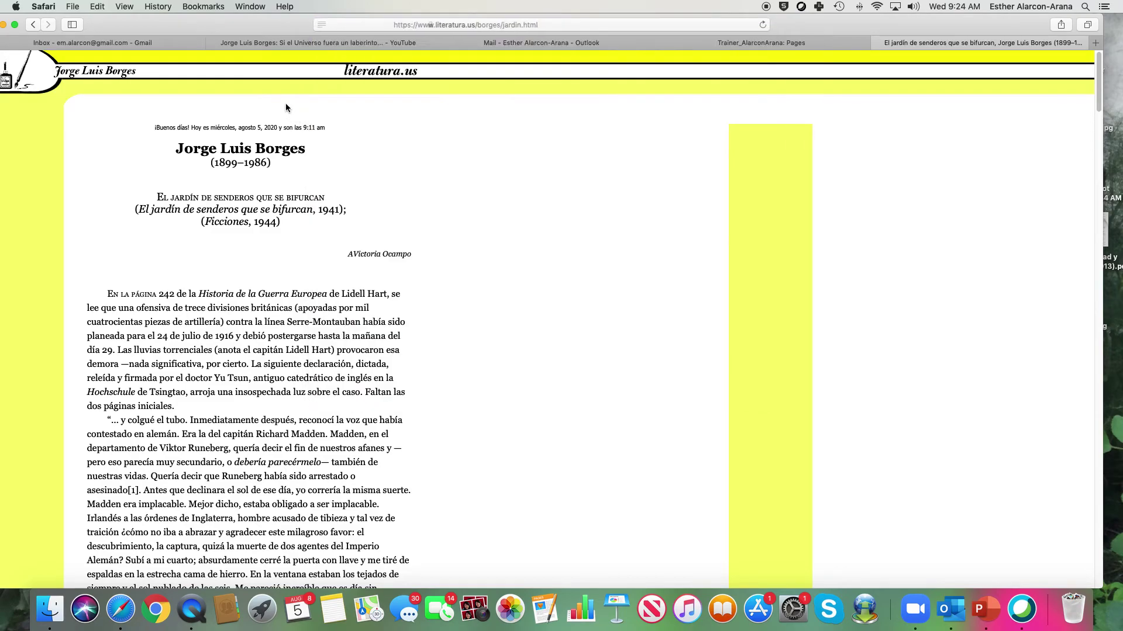
click(313, 41)
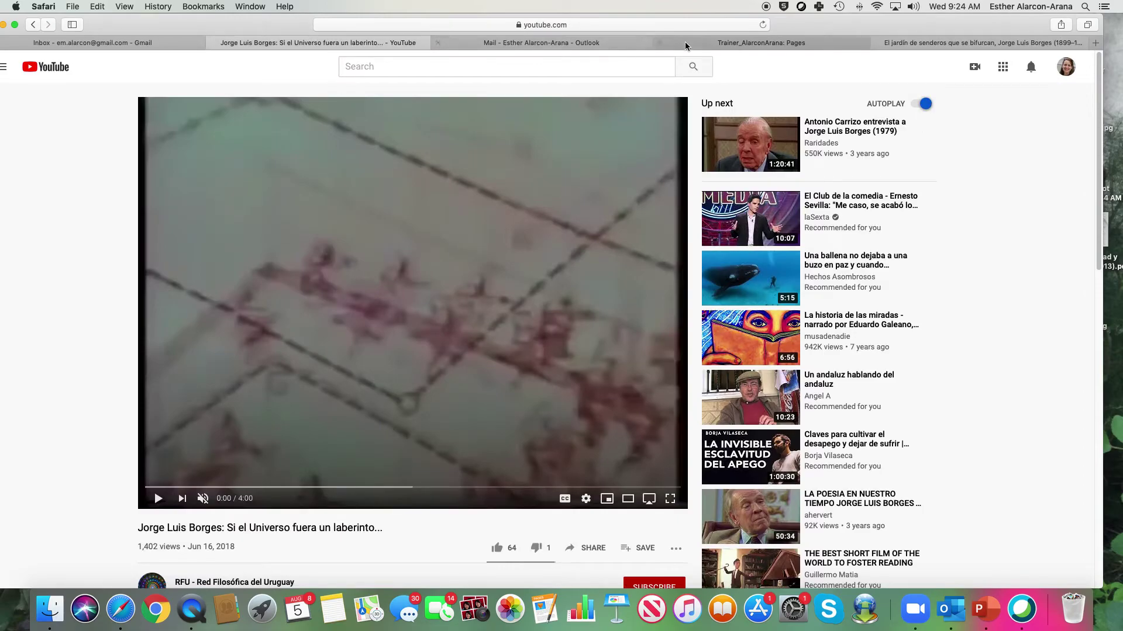
click(710, 42)
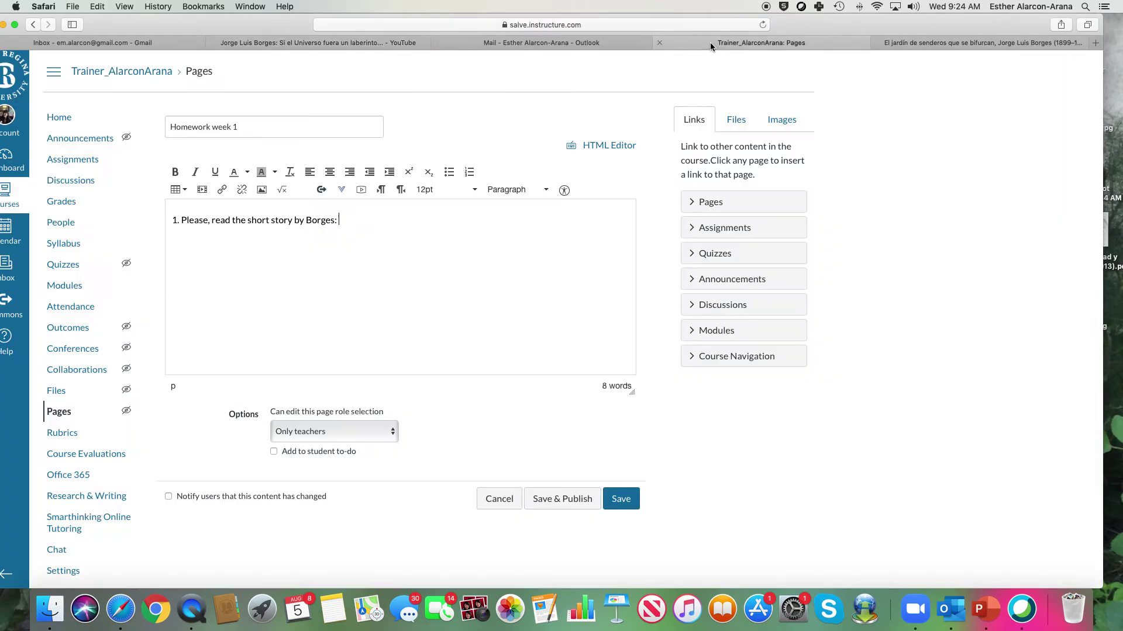
Try pasting the copied story address directly after "Borges:" in the first line, and undo the paste.
right_click(357, 221)
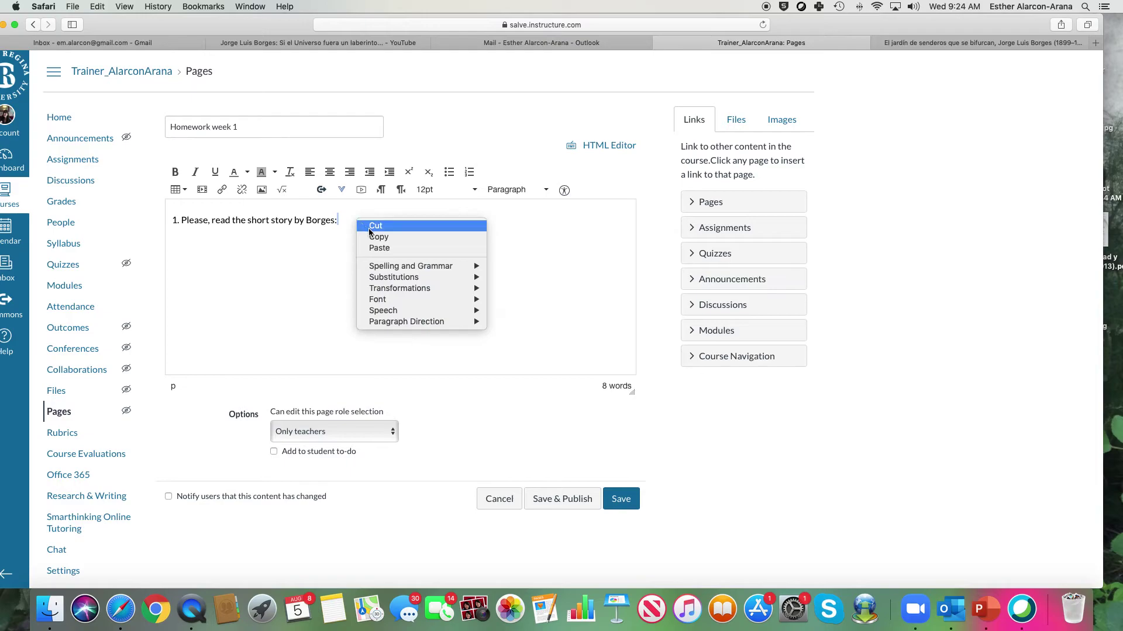
click(386, 249)
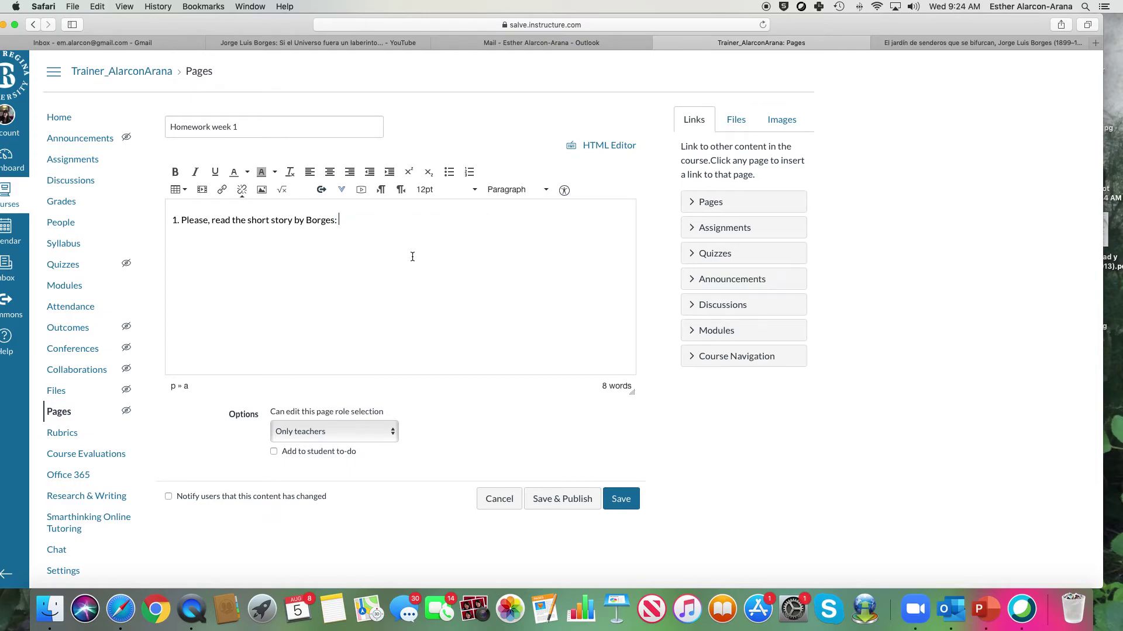
key(super+v)
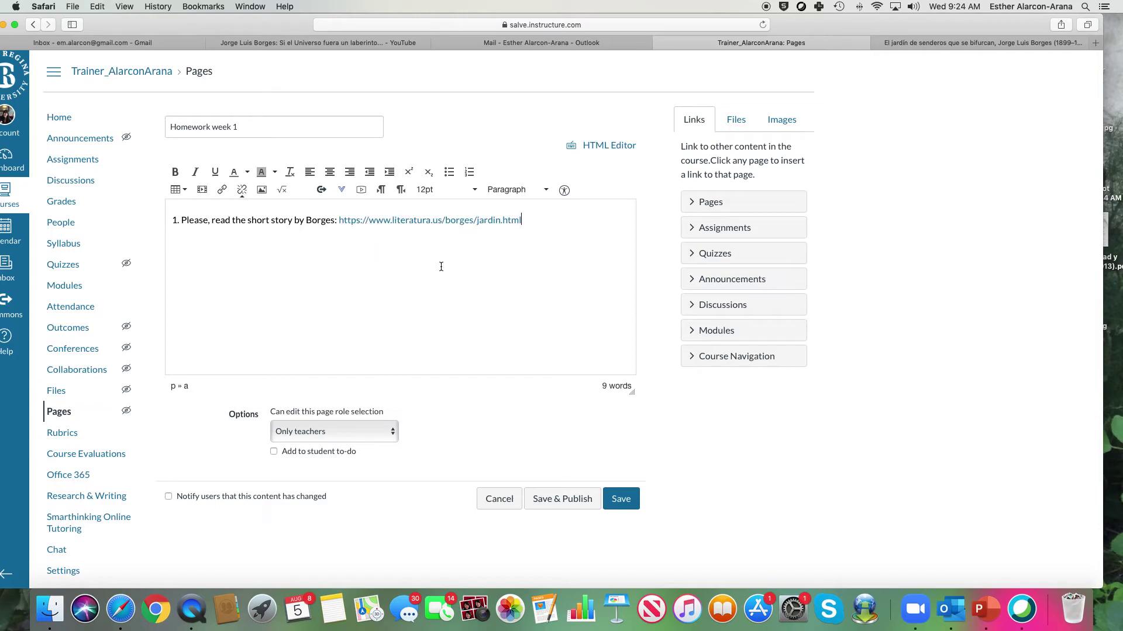
key(super+z)
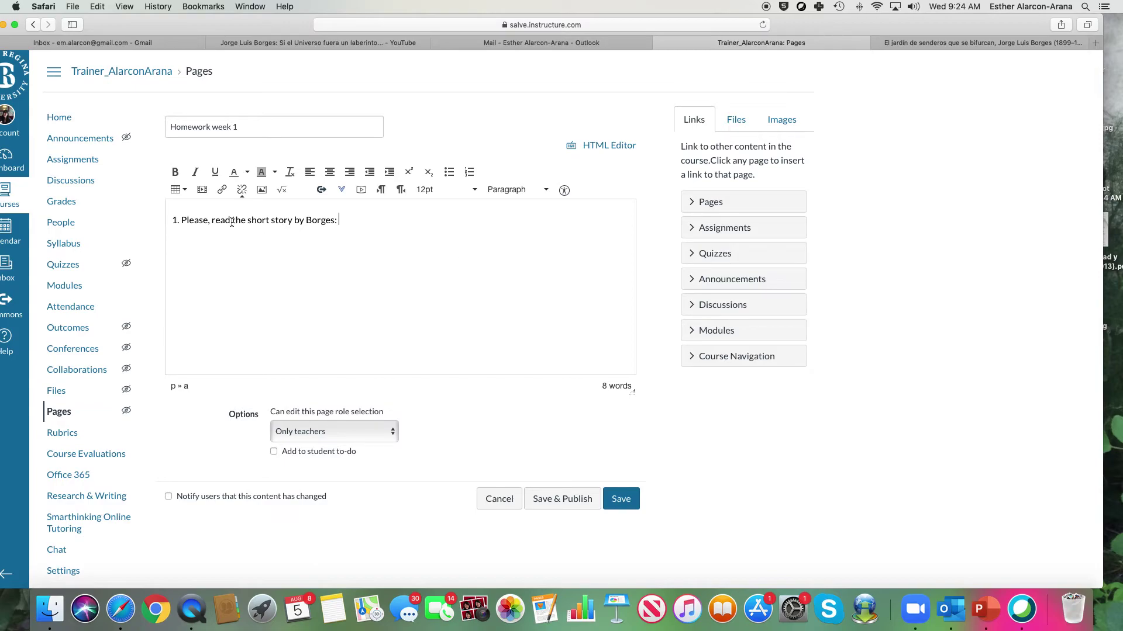
drag(232, 221, 294, 221)
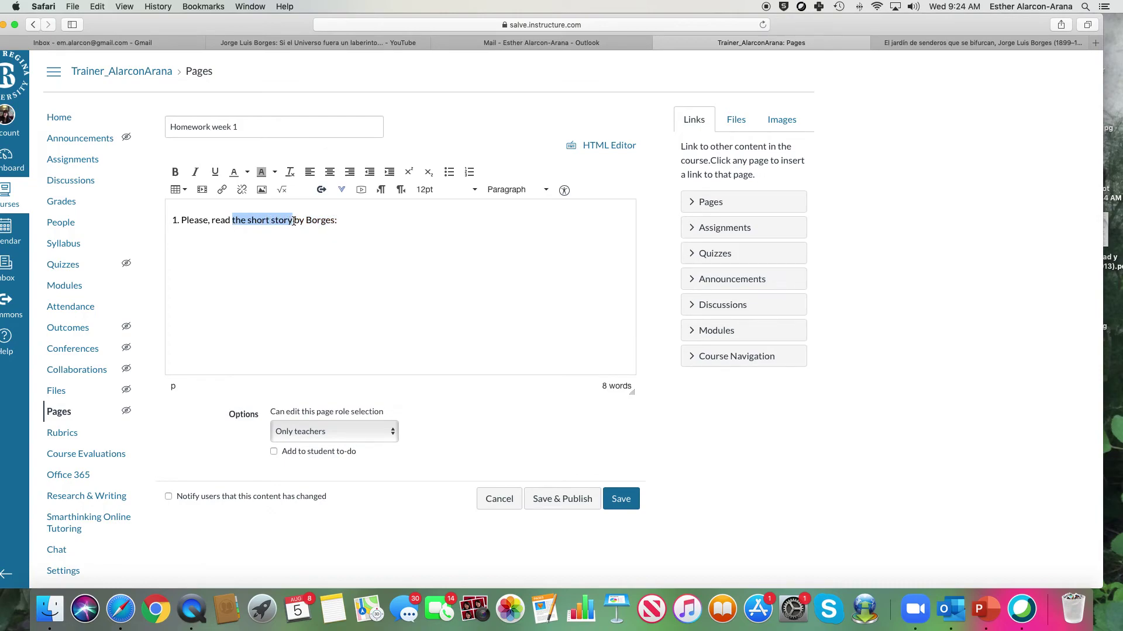
click(222, 196)
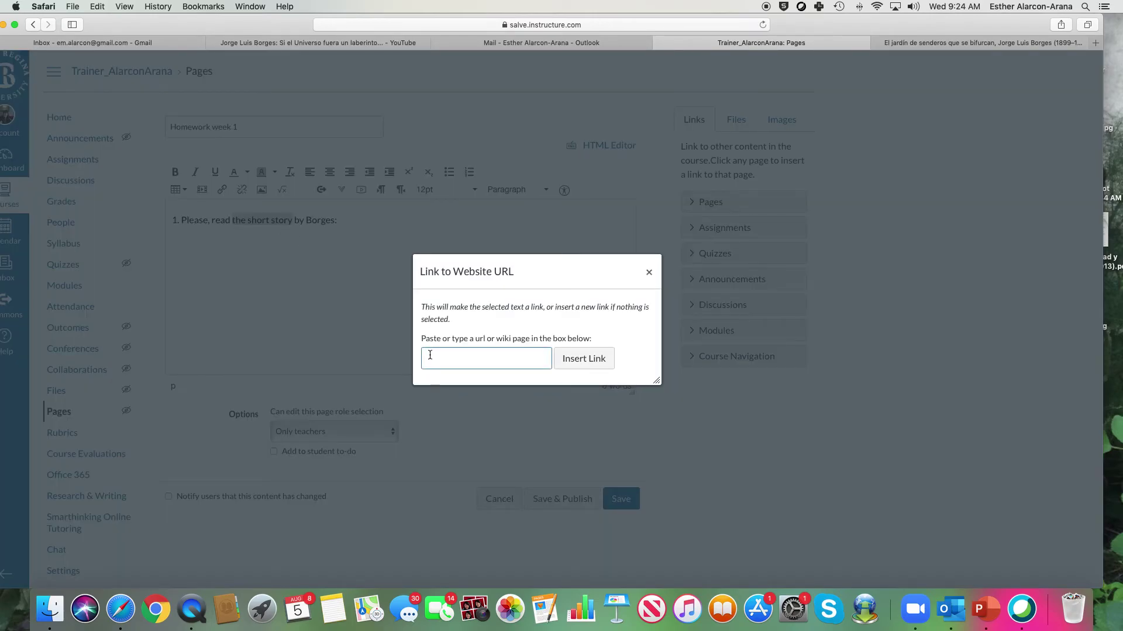
key(super+v)
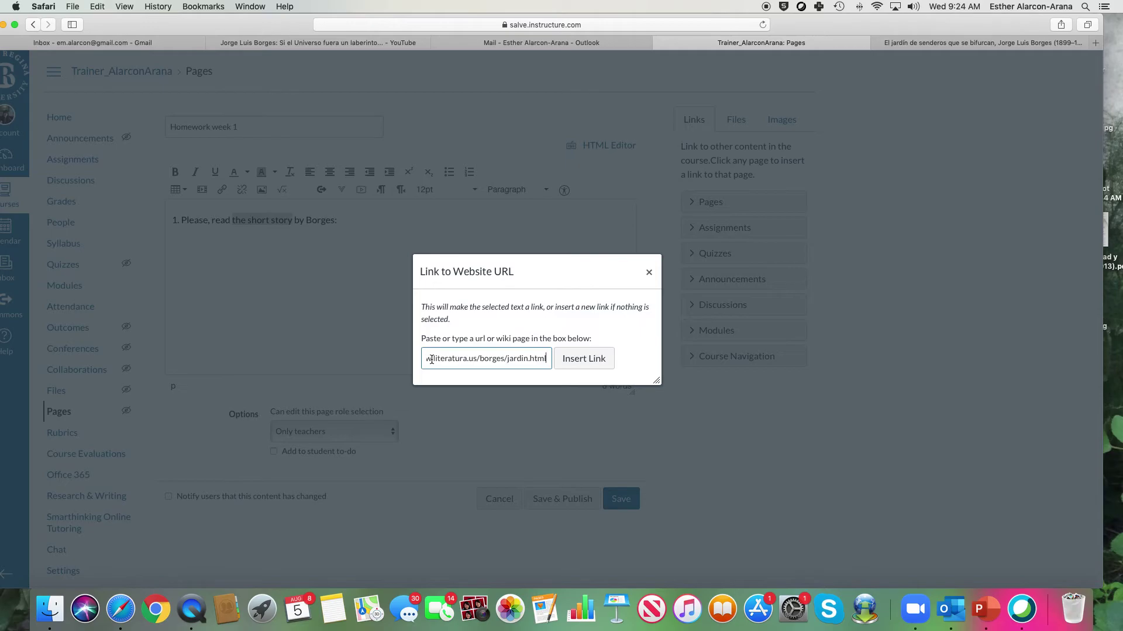
click(602, 362)
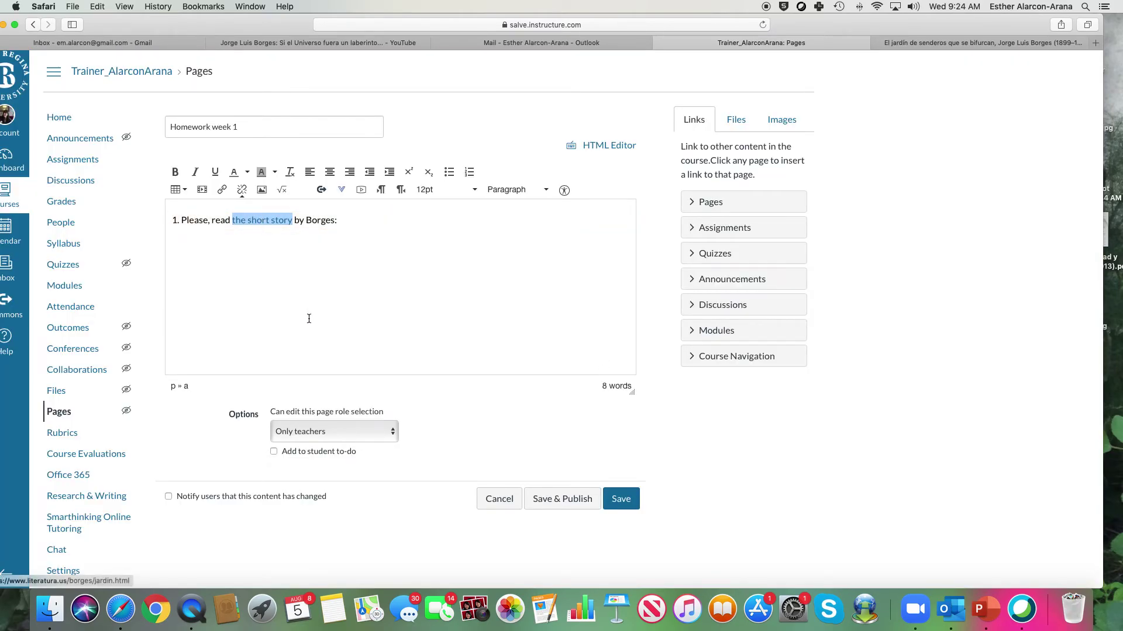
Continue the first line after "Borges" with "and answer the following questions:" and add separate lines a., b. and c. below it.
click(343, 220)
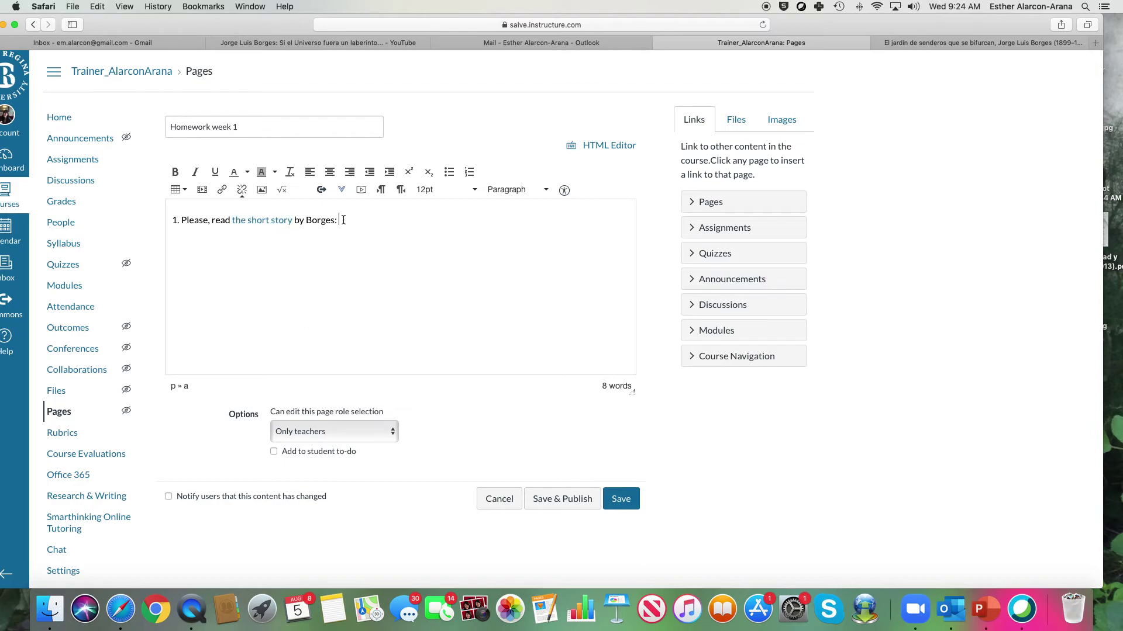
key(BackSpace)
text(and answer the following questions:)
key(Return)
text(a.)
key(Return)
text(b.)
key(Return)
text(c.)
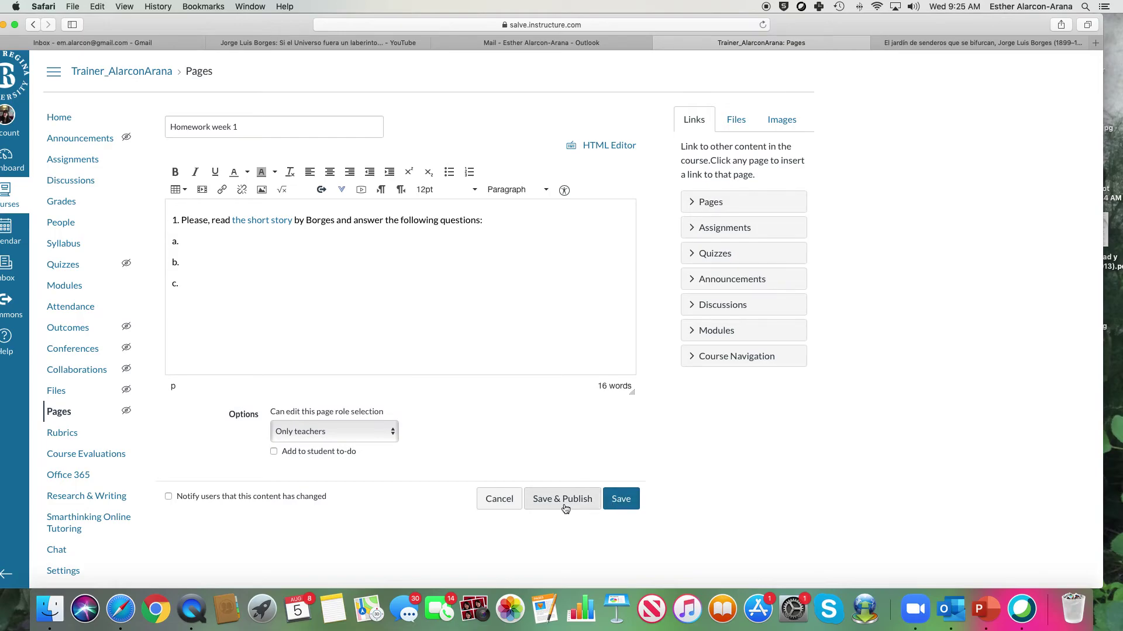
Save and publish the "Homework week 1" page, and return to the list of all course pages.
click(615, 504)
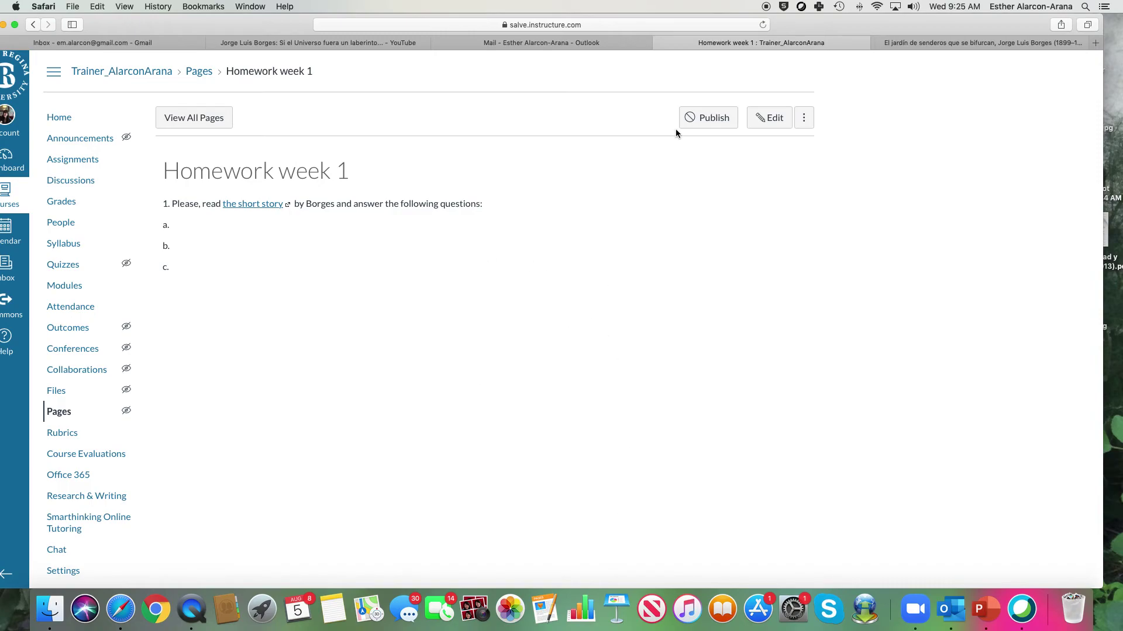
click(694, 117)
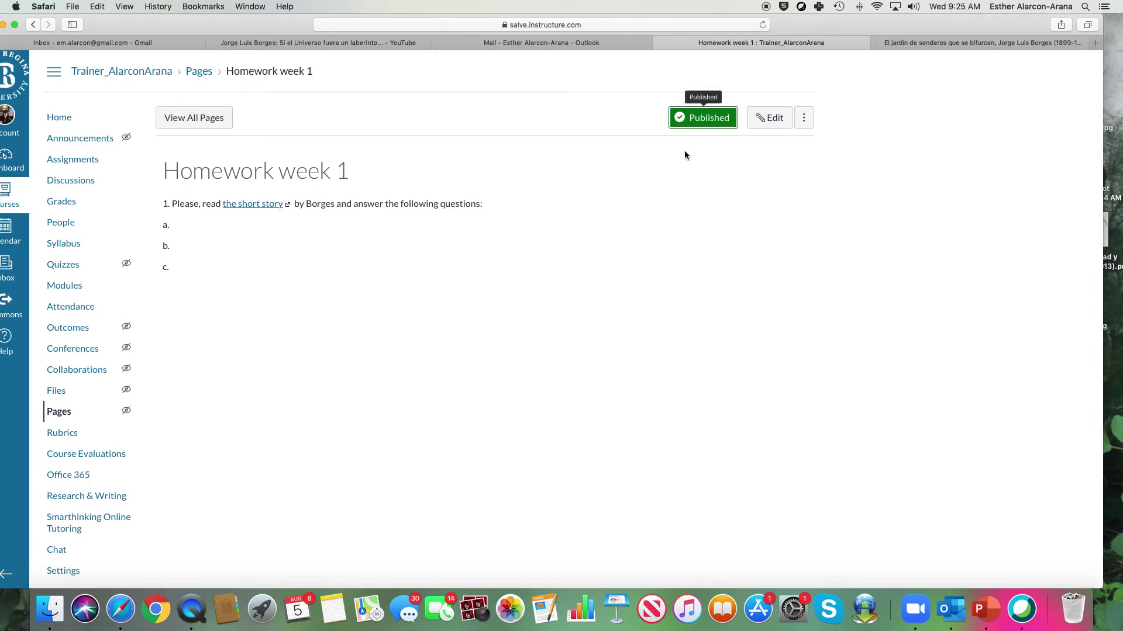
click(189, 119)
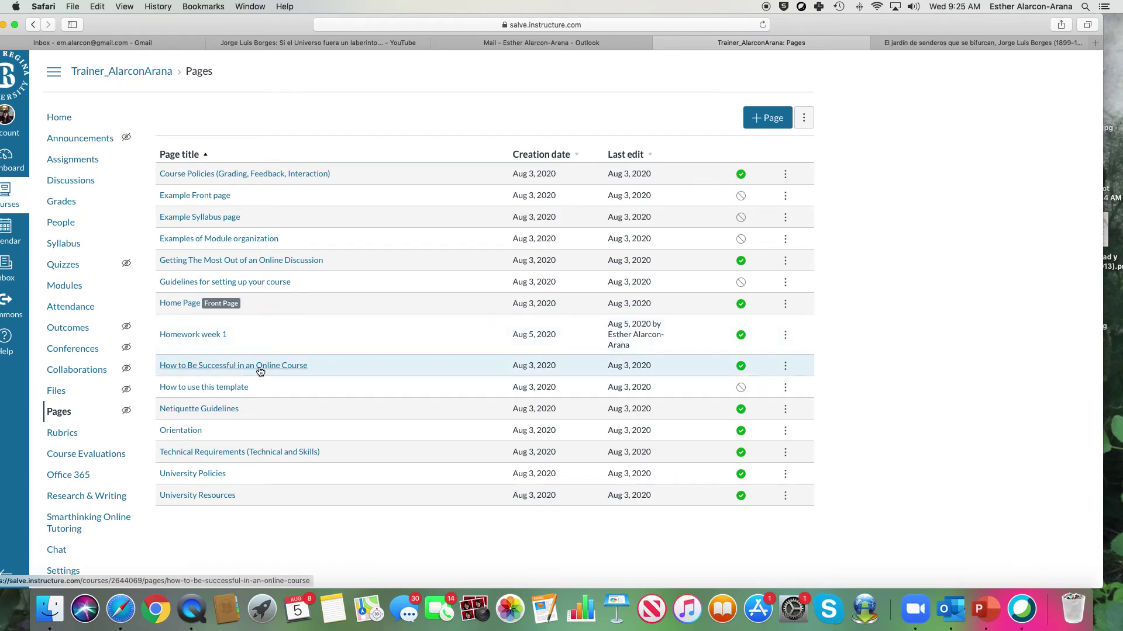
Create a new course page titled "Homework week 2" and start its body text.
click(770, 119)
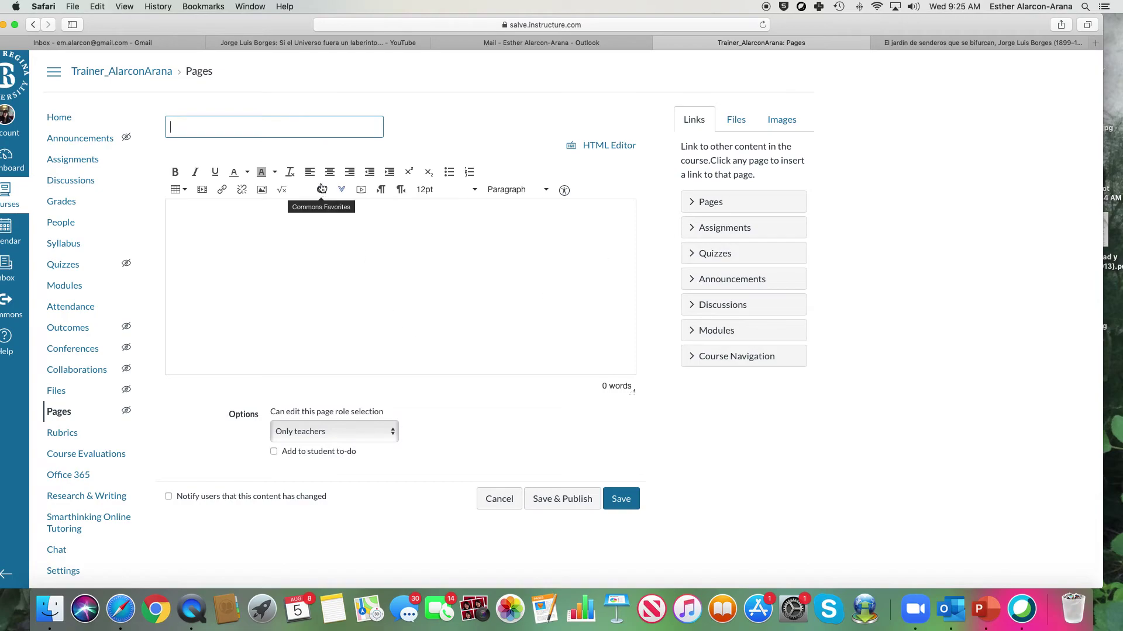
text(Homework week 2)
click(287, 224)
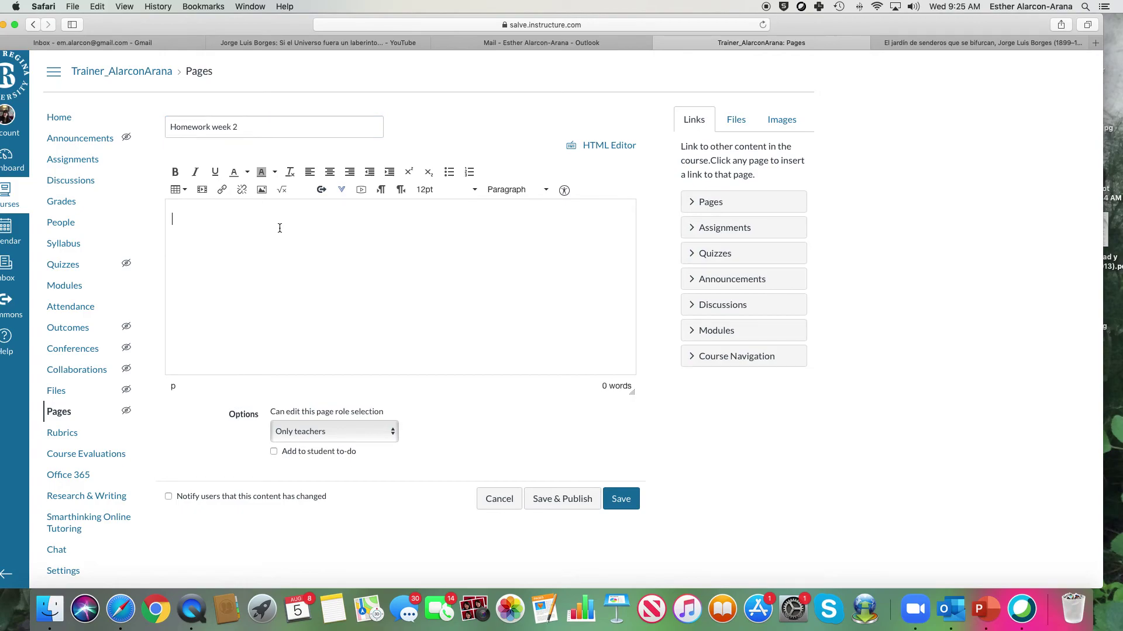
Copy the web address of the YouTube video "Jorge Luis Borges: Si el Universo fuera un laberinto..." and return to the Canvas page being edited.
click(309, 43)
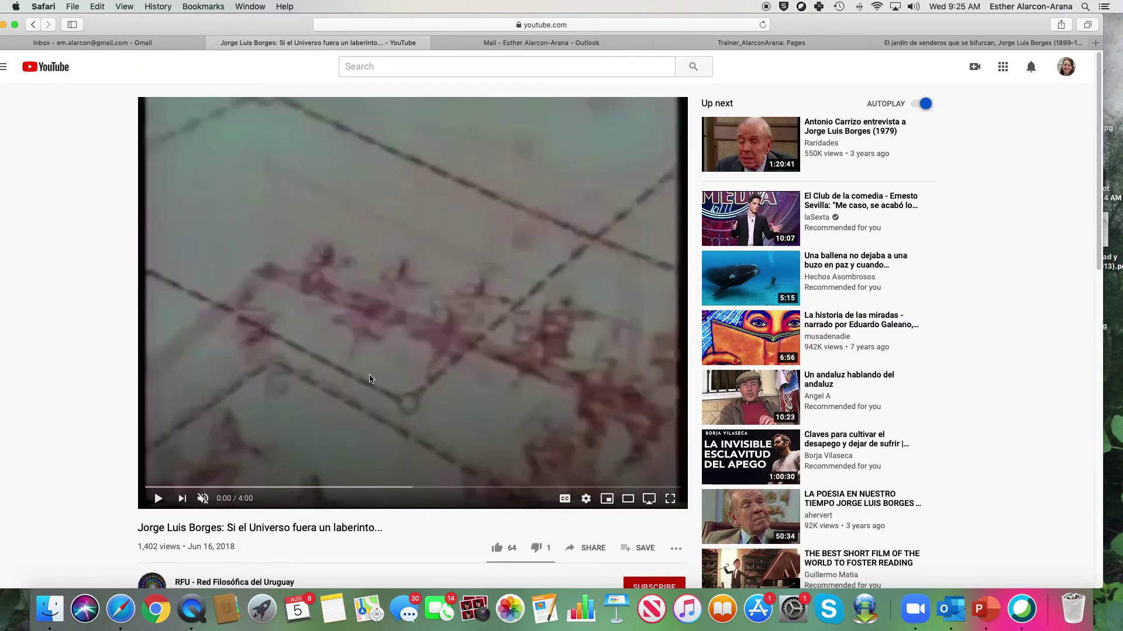
click(563, 24)
key(super+c)
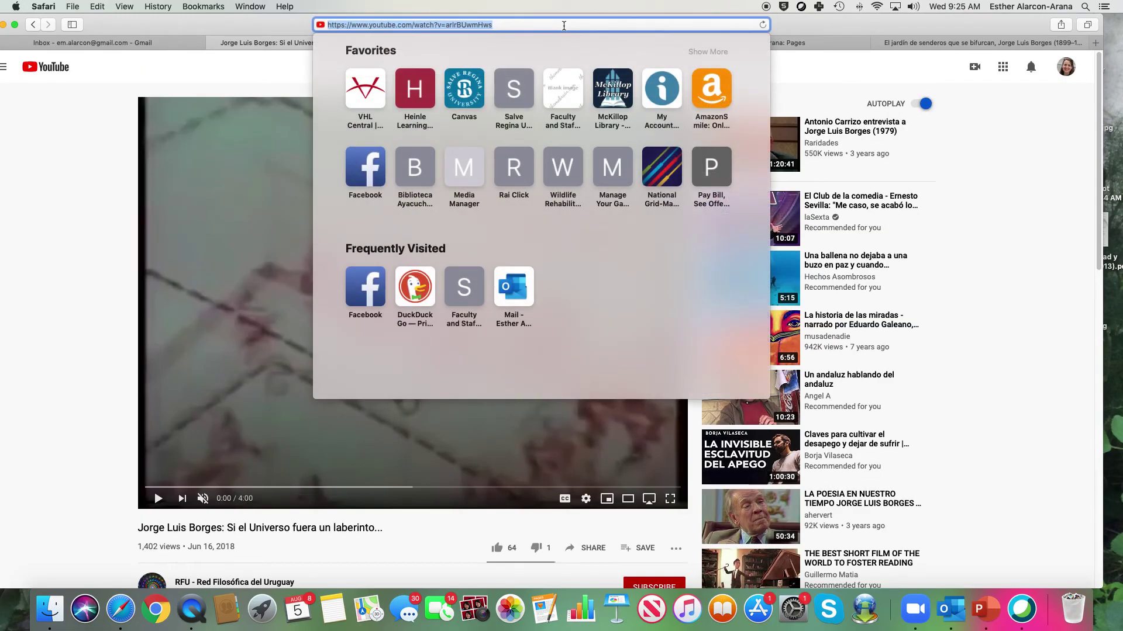
click(195, 82)
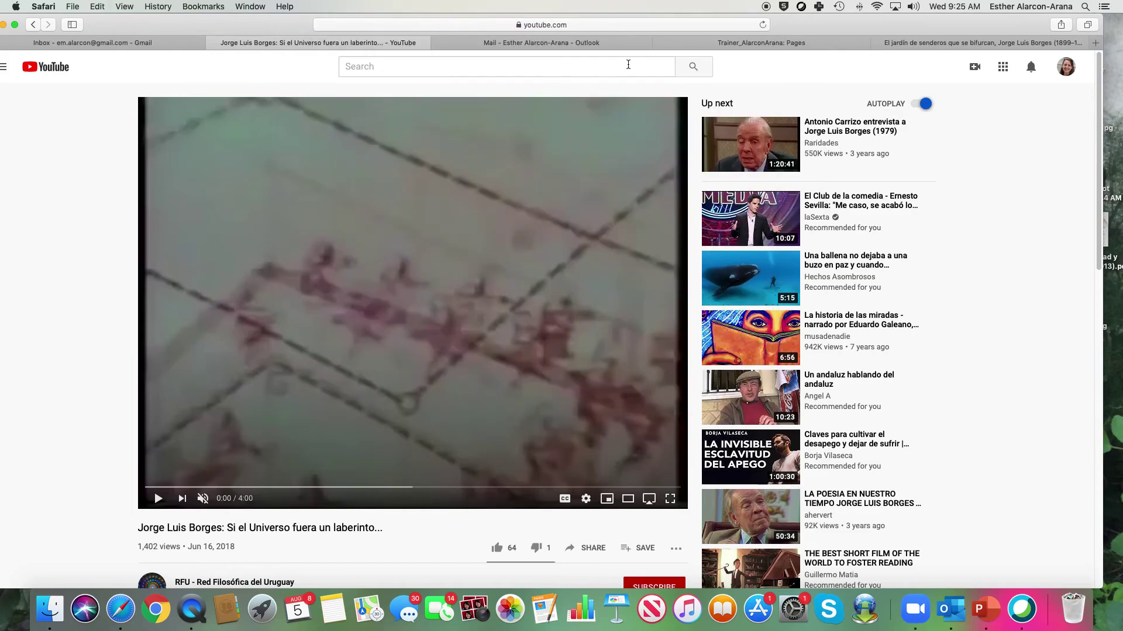
click(770, 43)
Write "Watch this video" in the page body, try pasting the copied video address after a colon, and undo the paste.
text(W)
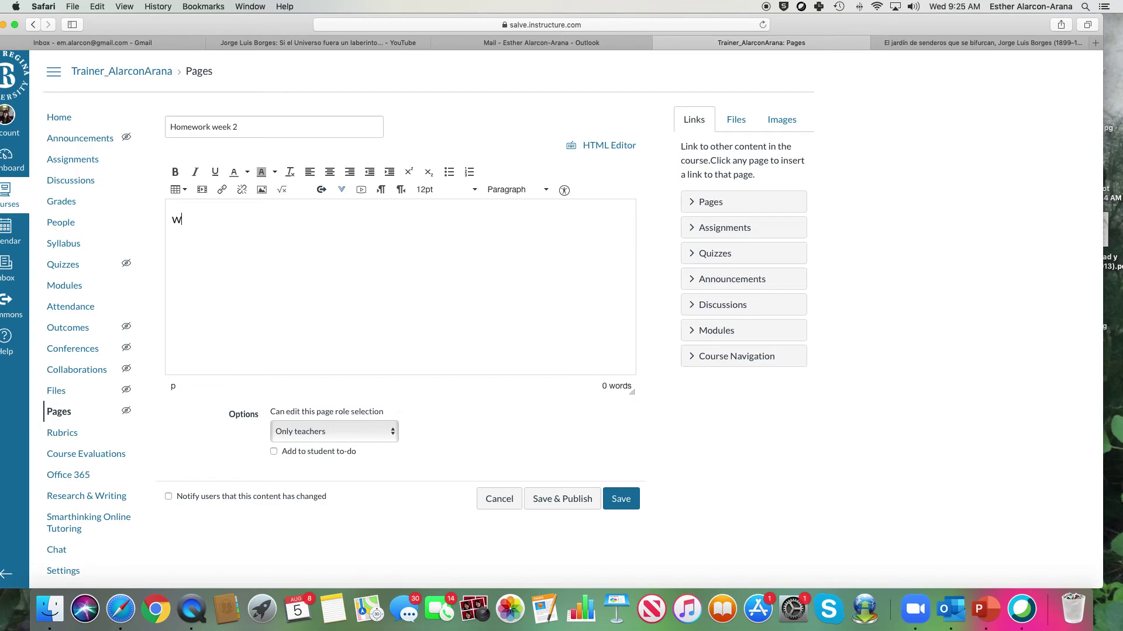
text(atch this video:)
key(super+v)
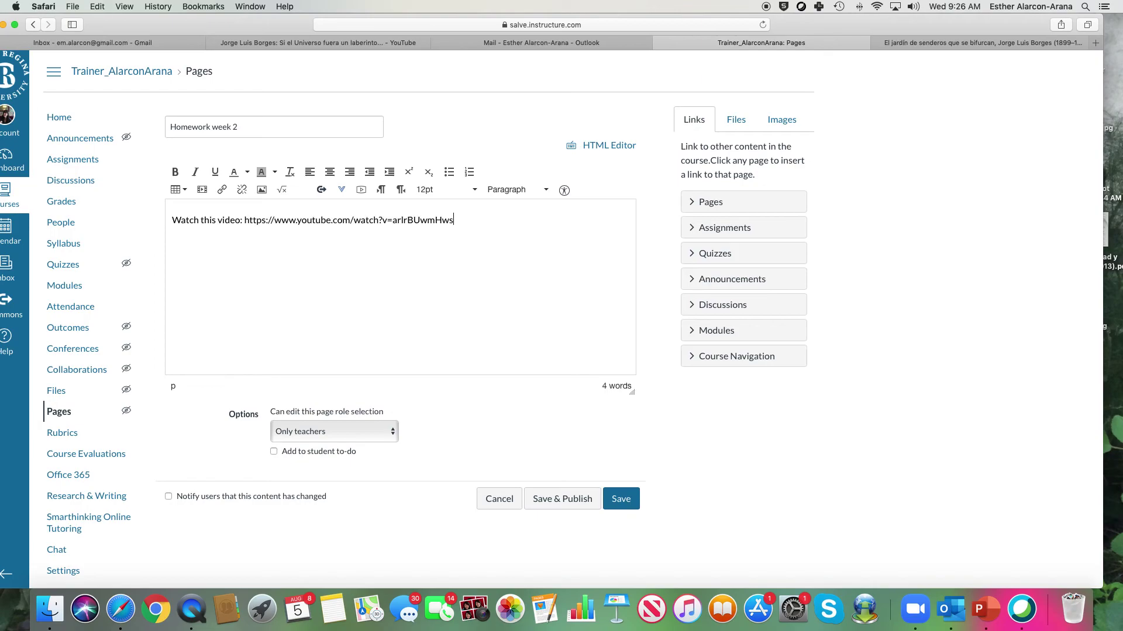
key(super+z)
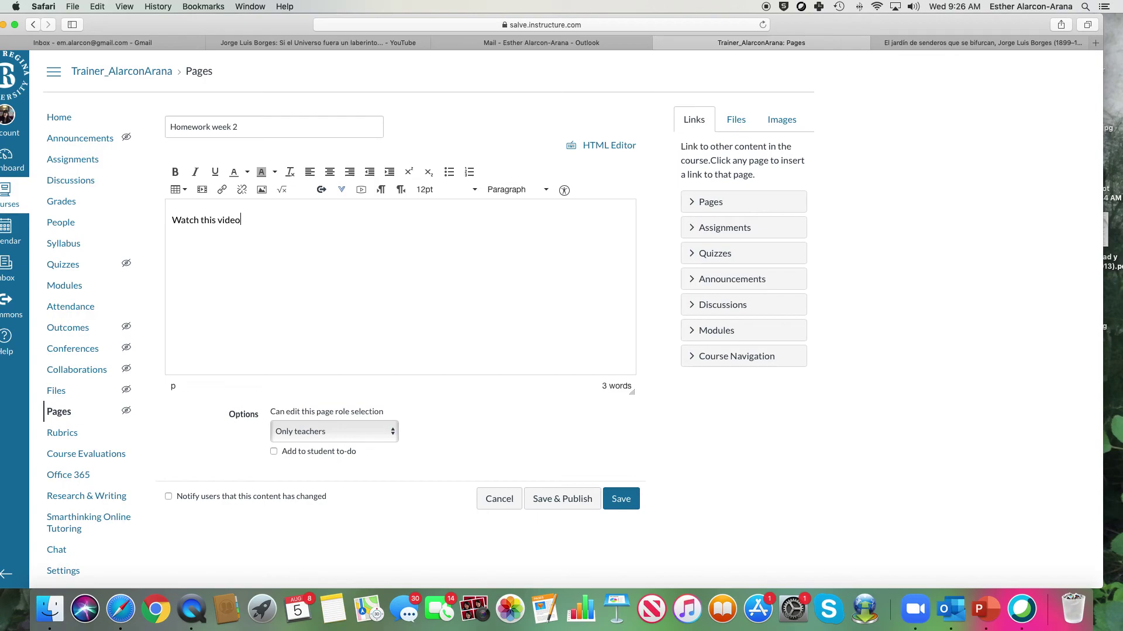
text(and)
drag(200, 219, 238, 219)
click(222, 189)
text(https://www.youtube.com/watch?v=arIrBUwmHws)
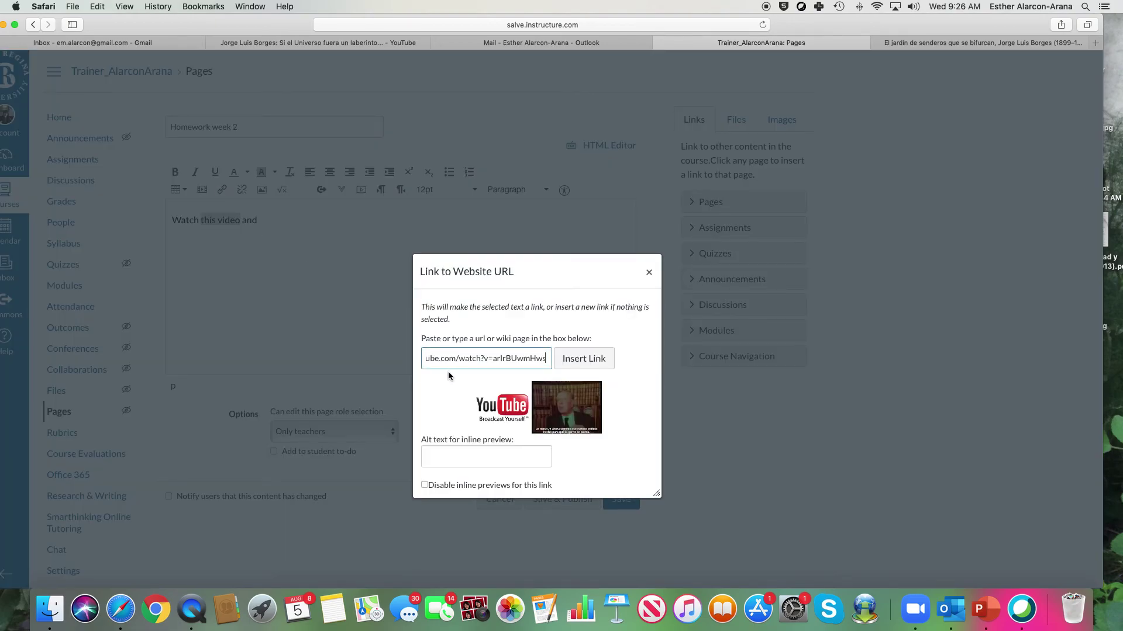
click(591, 360)
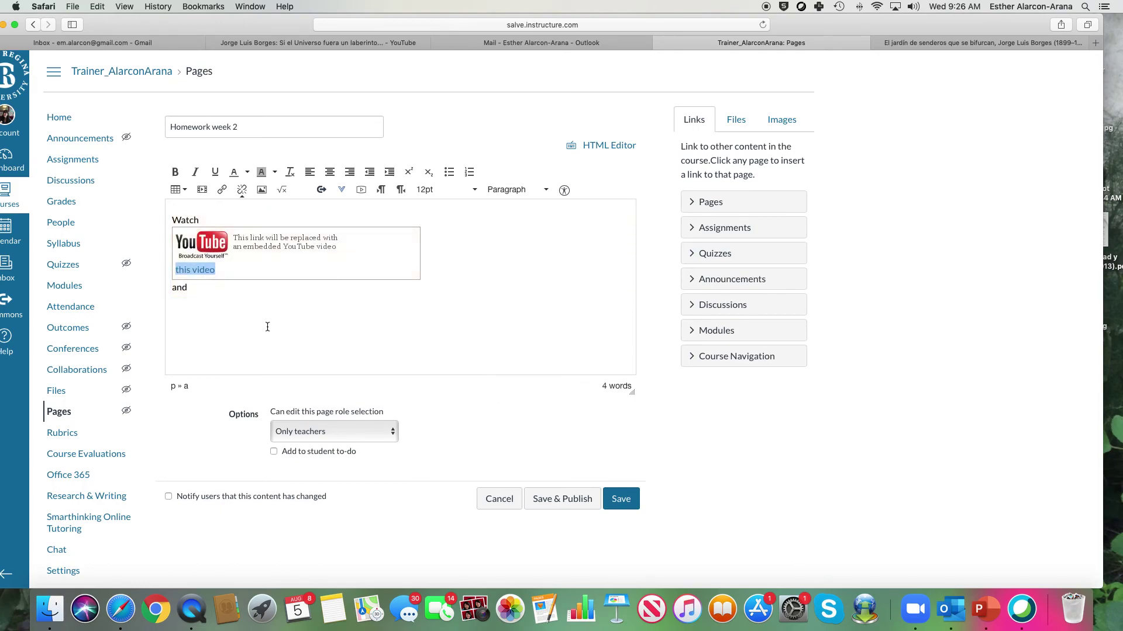
Continue the text after "and" with "write a paragraph and the rest of the directions are here...", and save and publish the page.
click(196, 289)
text(write a paragraph)
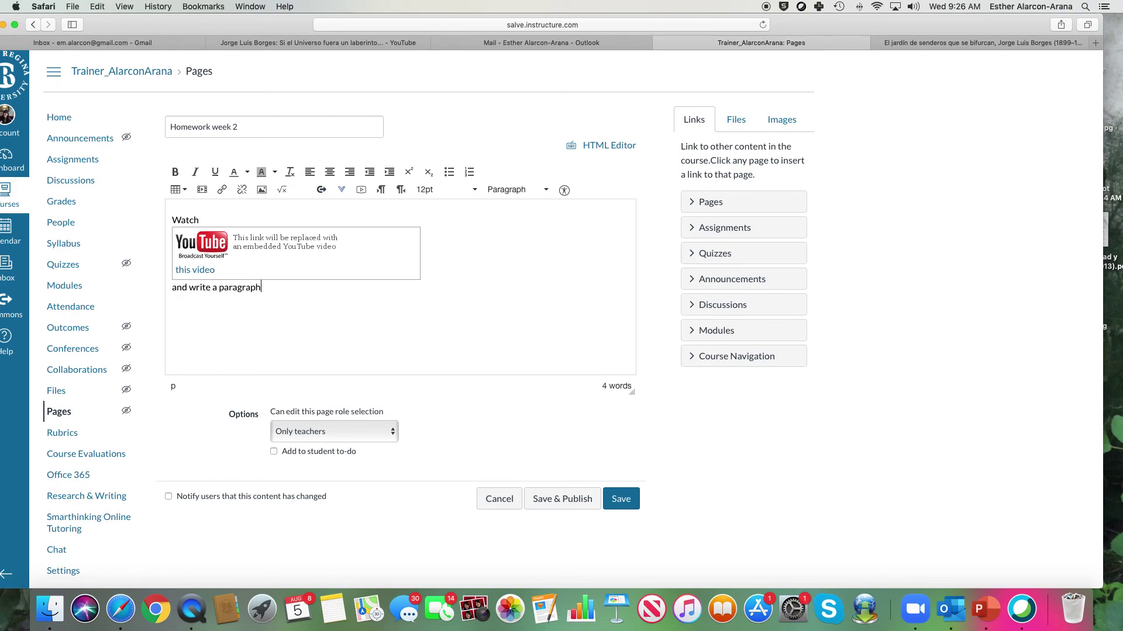
text( and the rest of the directions are here...)
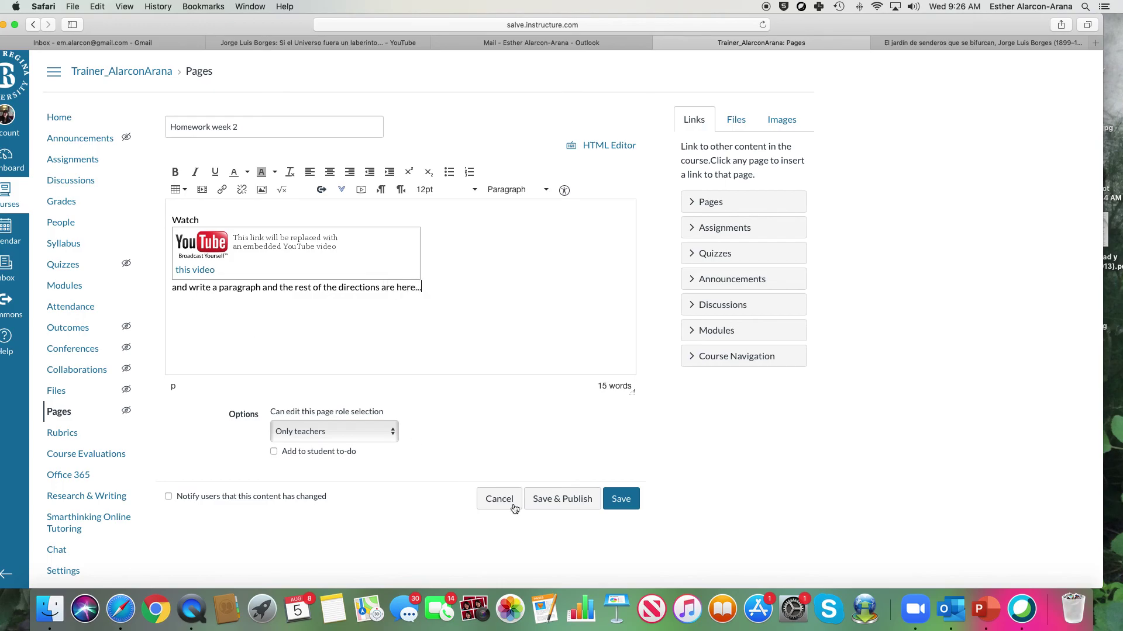
click(565, 502)
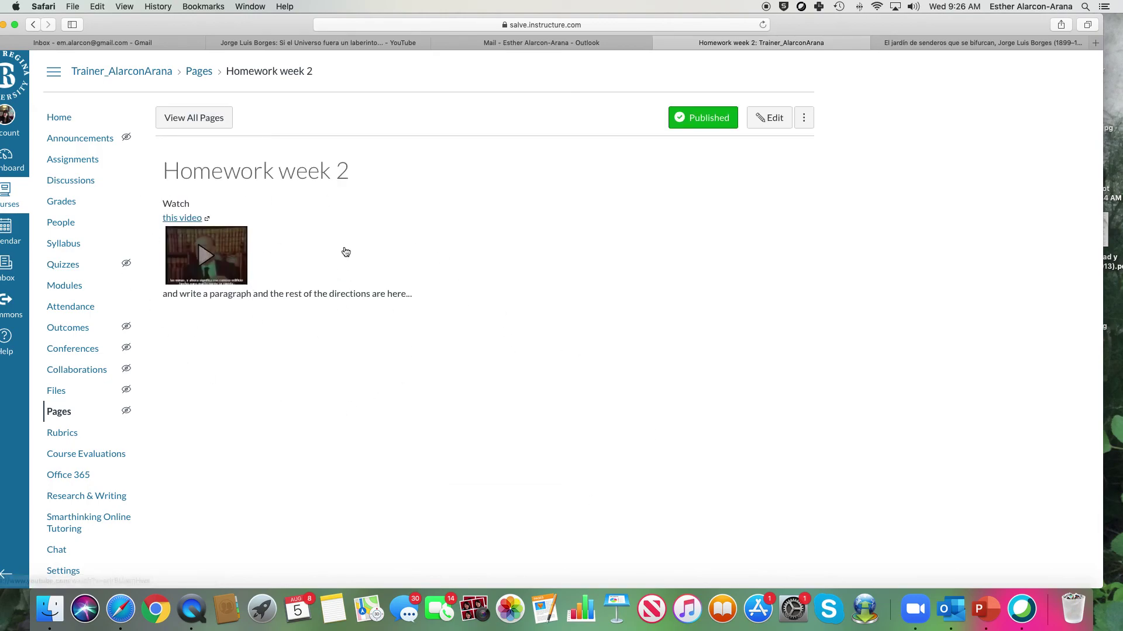
Review the list of all course pages and the folders in the Files area, and reopen the full pages list.
click(192, 120)
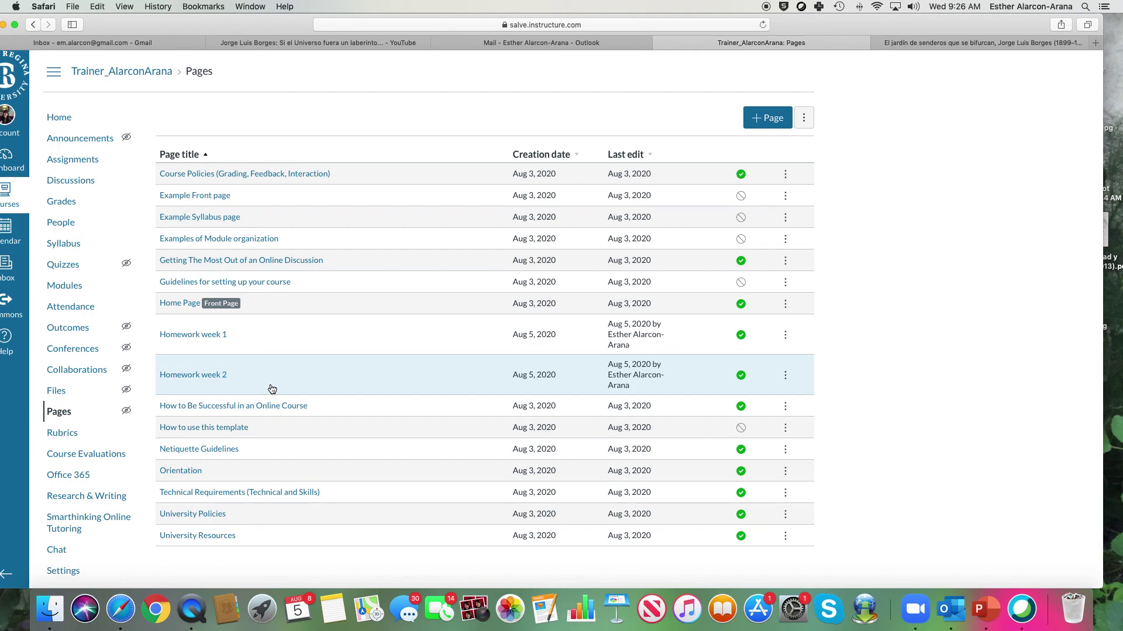
click(59, 390)
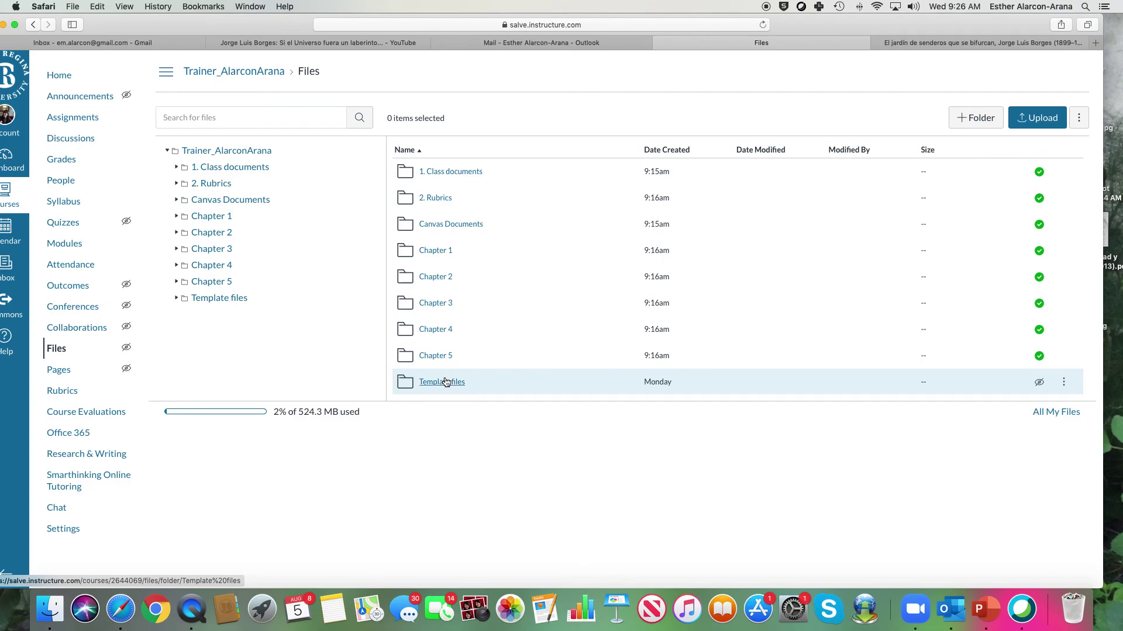
click(62, 371)
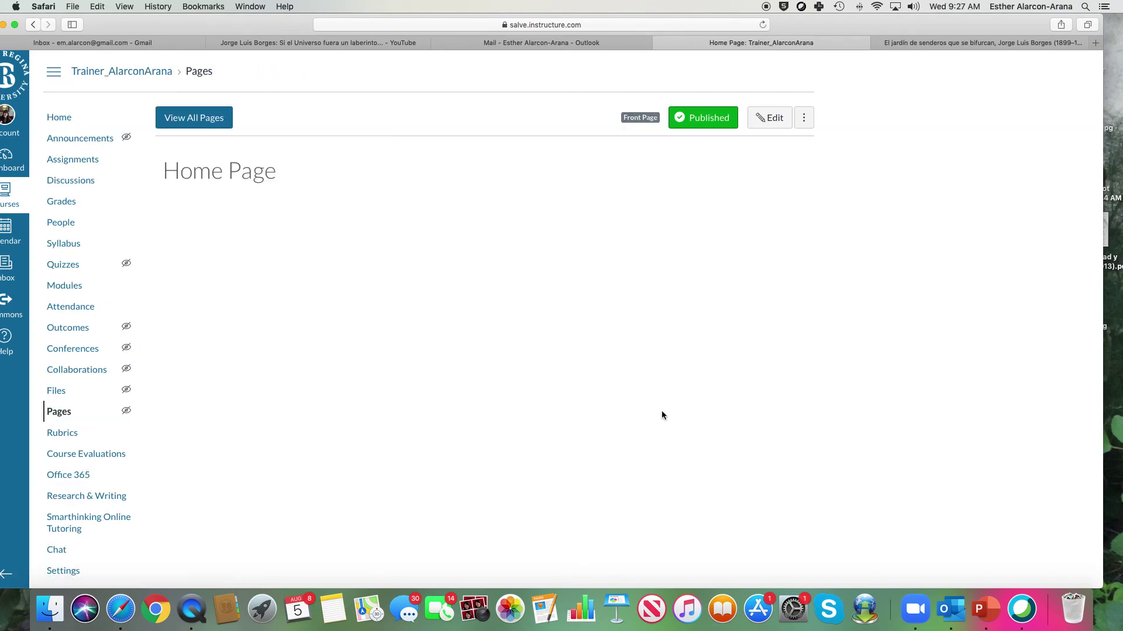
click(196, 123)
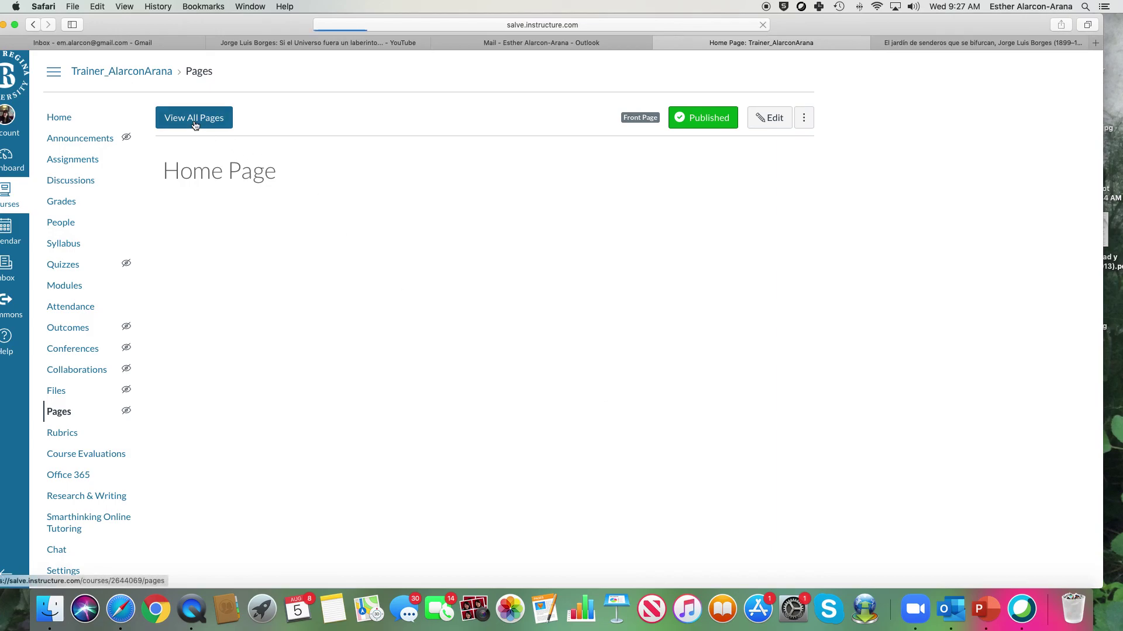